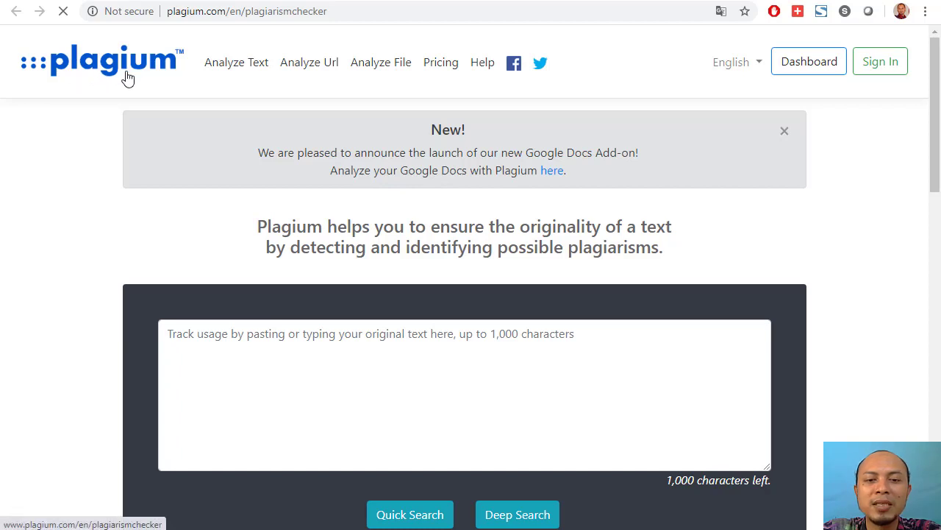
- Enter the paragraph beginning "Pendidikan adalah pembelajaran pengetahuan" and ending "secara otodidak" as the text to analyze and run a Quick Search
{"action": "left_click", "coordinate": [370, 346]}
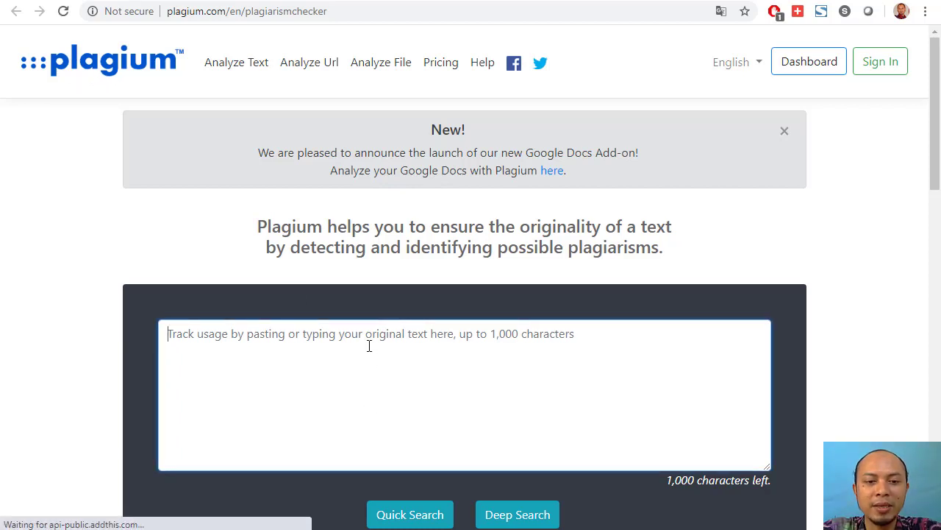
{"action": "type", "text": "Pendidikan adalah pembelajaran pengetahuan, keterampilan, dan kebiasaan sekelompok orang yang diturunkan dari satu generasi ke generasi berikutnya melalui pengajaran, pelatihan, atau penelitian. Pendidikan sering terjadi di bawah bimbingan orang lain, tetapi juga memungkinkan secara otodidak"}
{"action": "scroll", "coordinate": [371, 346], "scroll_direction": "down", "scroll_amount": 1}
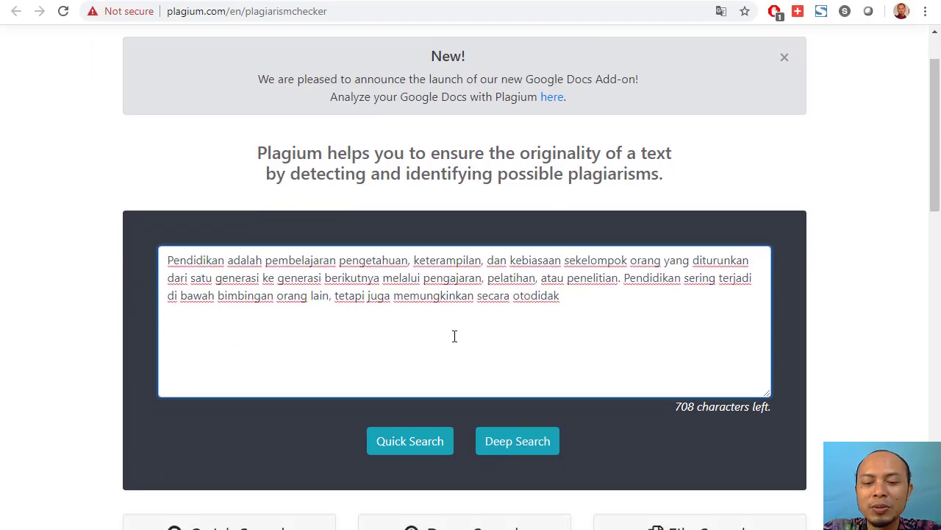
{"action": "left_click", "coordinate": [420, 445]}
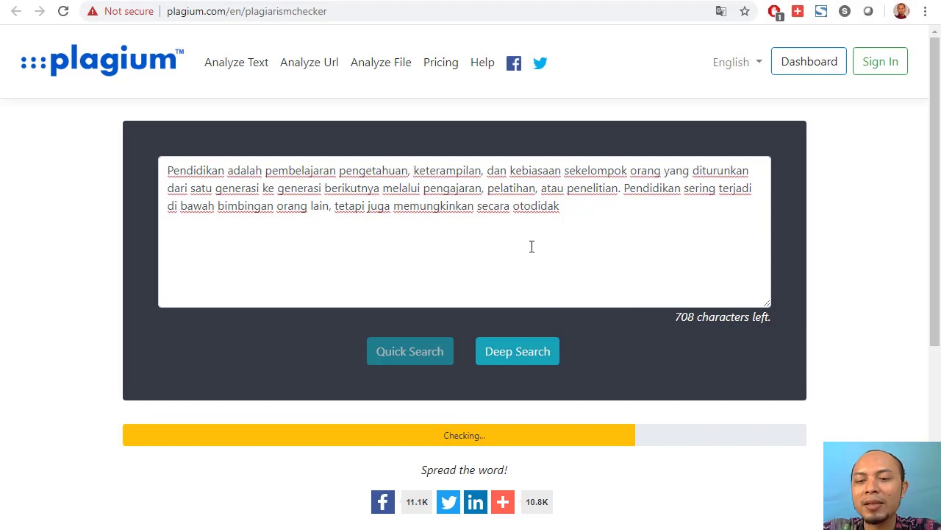
- Examine the list of documents matching the submitted paragraph, including their similarity percentages and source addresses
{"action": "scroll", "coordinate": [651, 313], "scroll_direction": "down", "scroll_amount": 1}
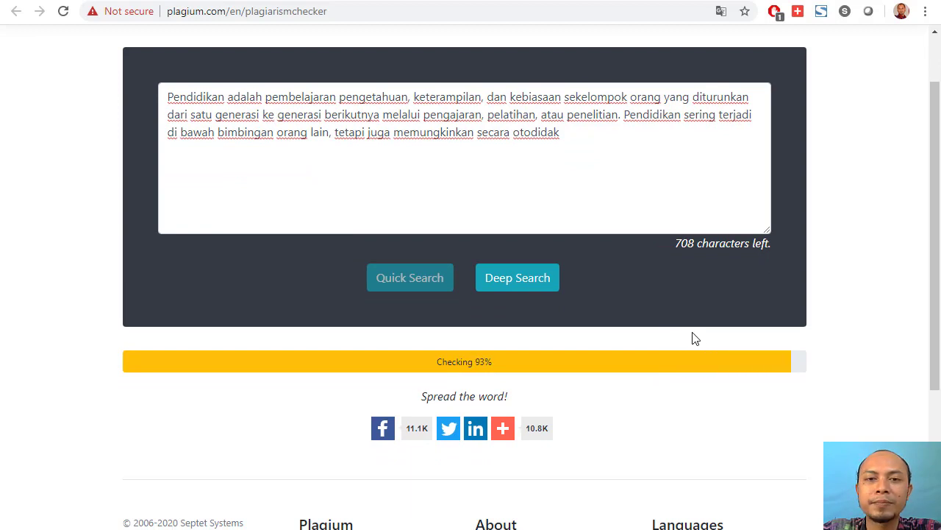
{"action": "scroll", "coordinate": [695, 339], "scroll_direction": "down", "scroll_amount": 1}
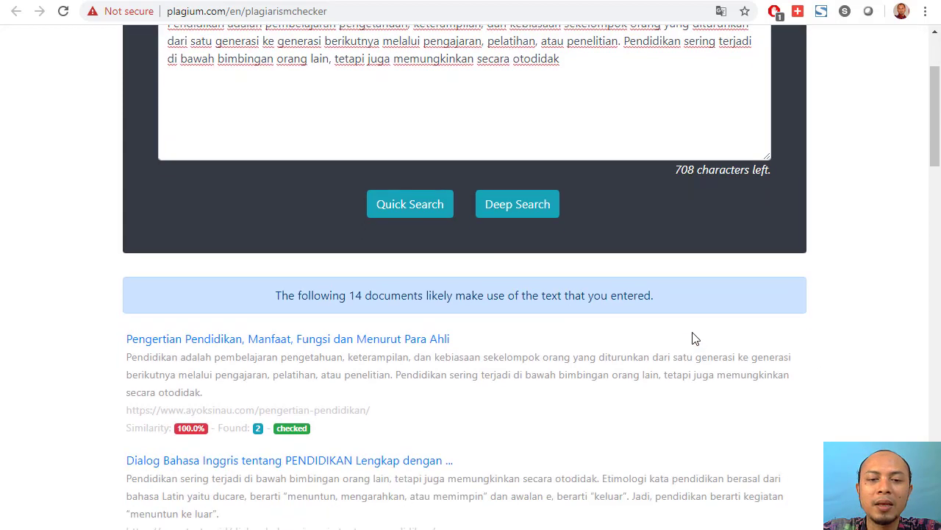
{"action": "scroll", "coordinate": [657, 287], "scroll_direction": "up", "scroll_amount": 1}
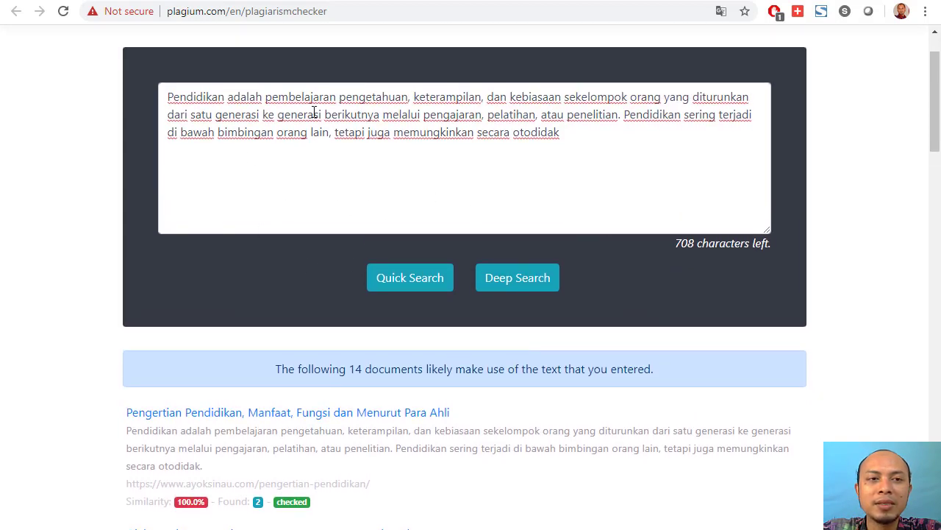
{"action": "scroll", "coordinate": [368, 152], "scroll_direction": "down", "scroll_amount": 1}
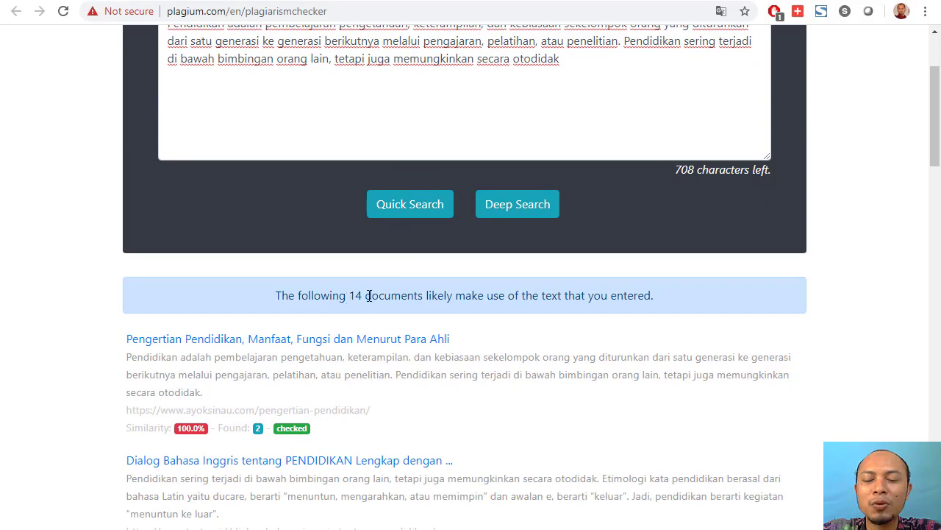
{"action": "scroll", "coordinate": [460, 295], "scroll_direction": "down", "scroll_amount": 3}
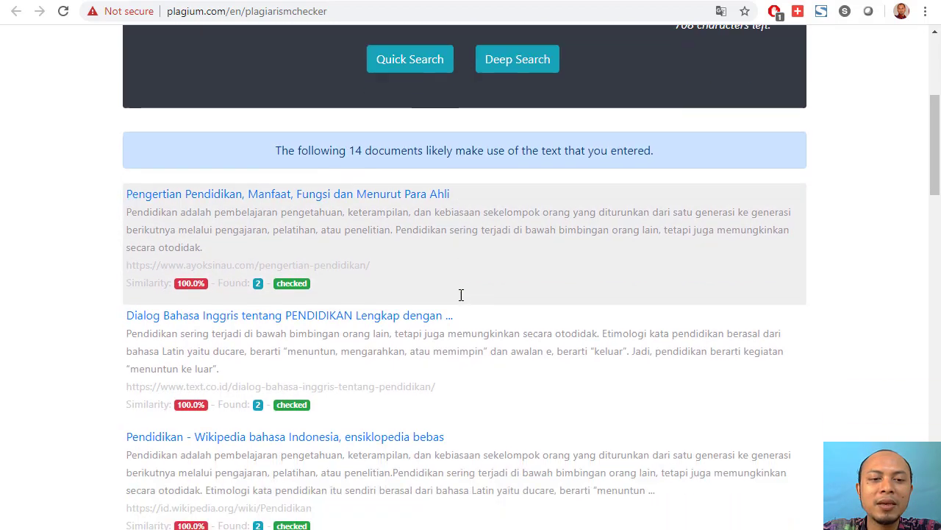
{"action": "scroll", "coordinate": [196, 248], "scroll_direction": "down", "scroll_amount": 4}
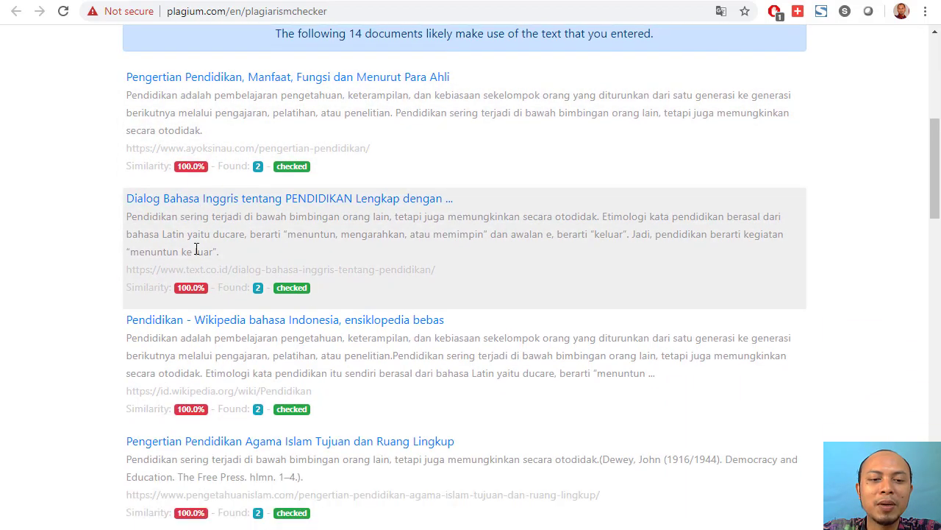
{"action": "scroll", "coordinate": [515, 256], "scroll_direction": "up", "scroll_amount": 4}
{"action": "scroll", "coordinate": [559, 256], "scroll_direction": "up", "scroll_amount": 5}
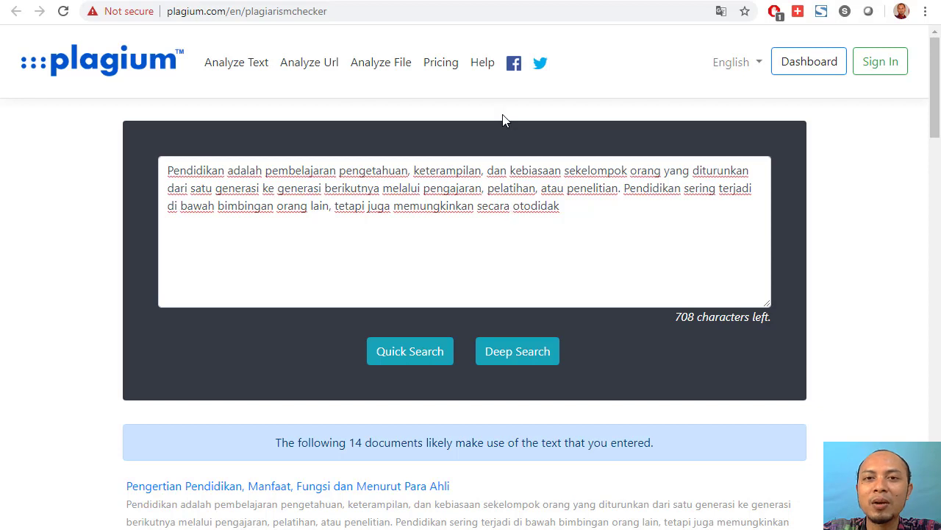
- Open plagiarismdetector from the slide of free tools, check the same "Pendidikan adalah" paragraph for plagiarism, and review the scan report
{"action": "left_click", "coordinate": [490, 0]}
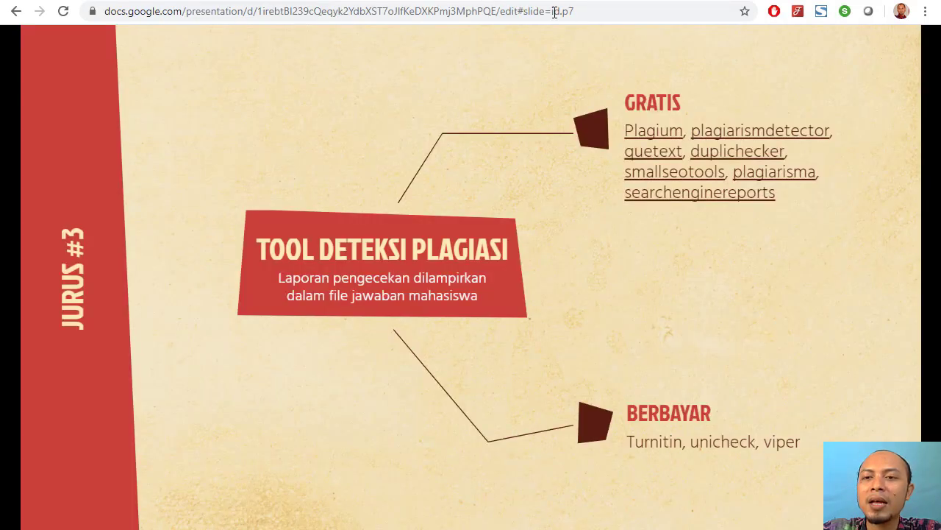
{"action": "left_click", "coordinate": [746, 138]}
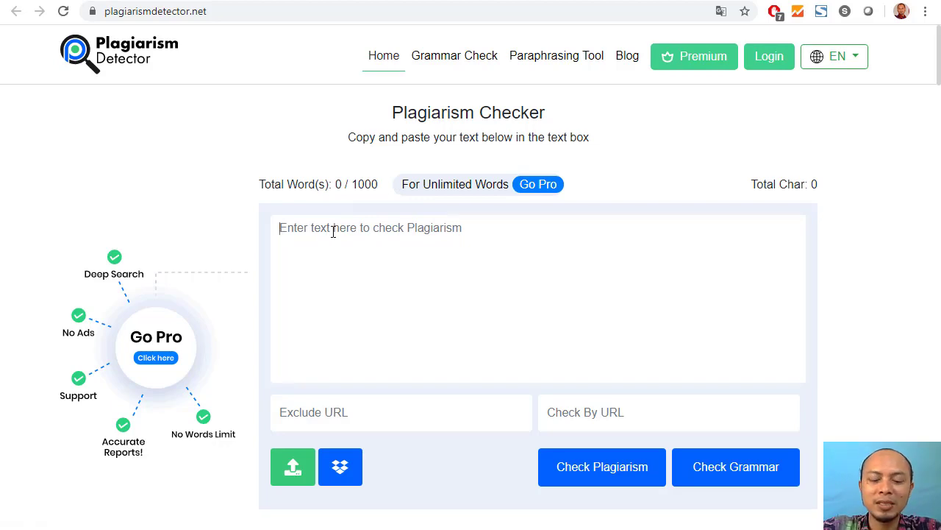
{"action": "type", "text": "Pendidikan adalah pembelajaran pengetahuan, keterampilan, dan kebiasaan sekelompok orang yang diturunkan dari satu generasi ke generasi berikutnya melalui pengajaran, pelatihan, atau penelitian. Pendidikan sering terjadi di bawah bimbingan orang lain, tetapi juga memungkinkan secara otodidak"}
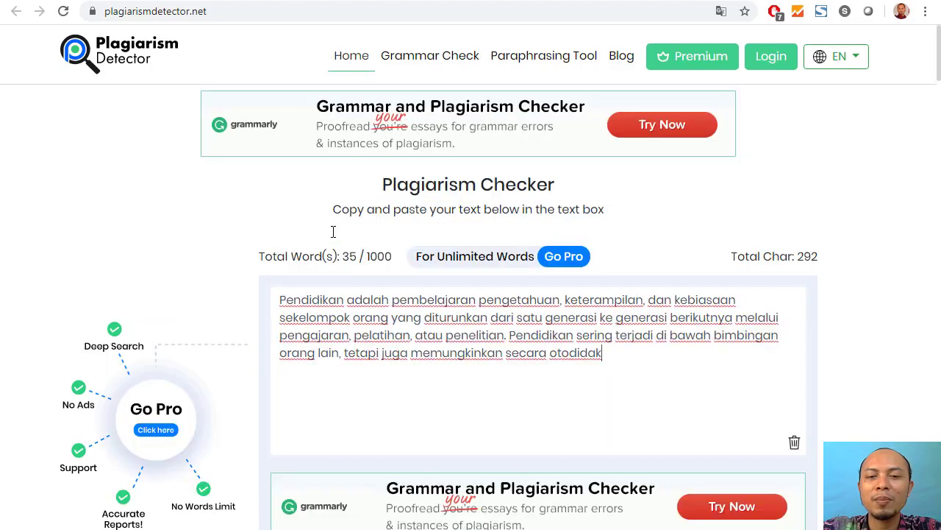
{"action": "scroll", "coordinate": [524, 364], "scroll_direction": "down", "scroll_amount": 4}
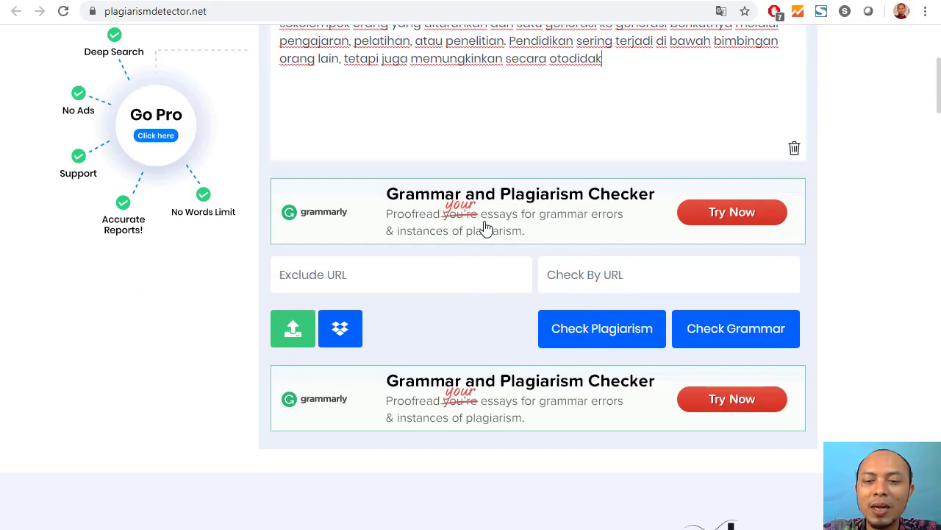
{"action": "left_click", "coordinate": [604, 338]}
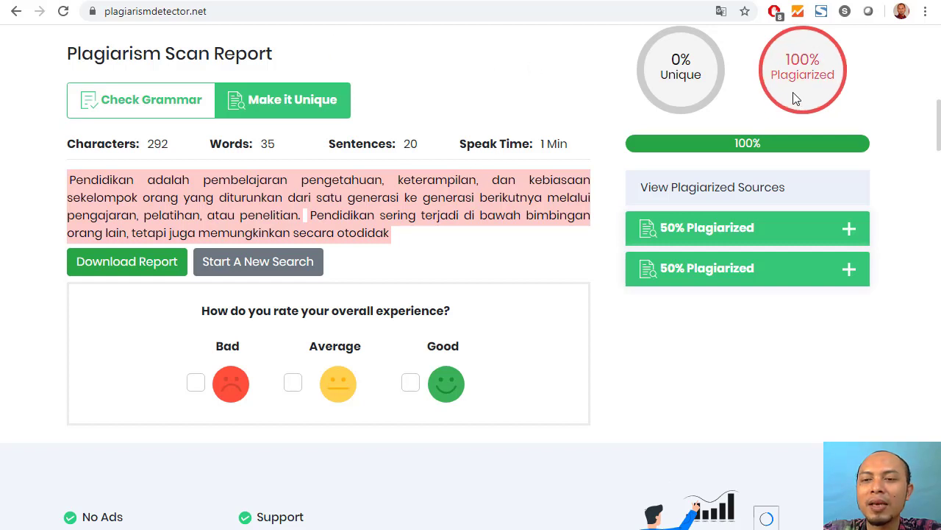
{"action": "scroll", "coordinate": [357, 200], "scroll_direction": "down", "scroll_amount": 1}
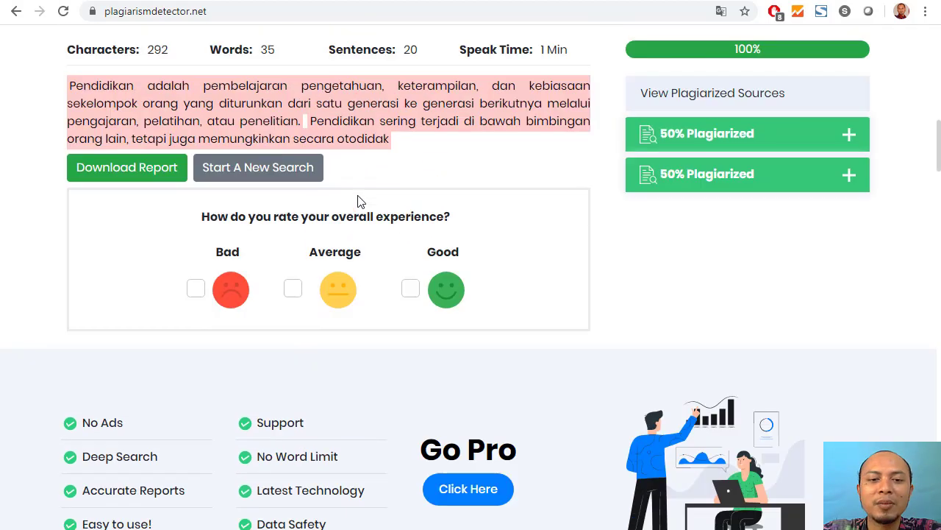
{"action": "scroll", "coordinate": [360, 200], "scroll_direction": "up", "scroll_amount": 2}
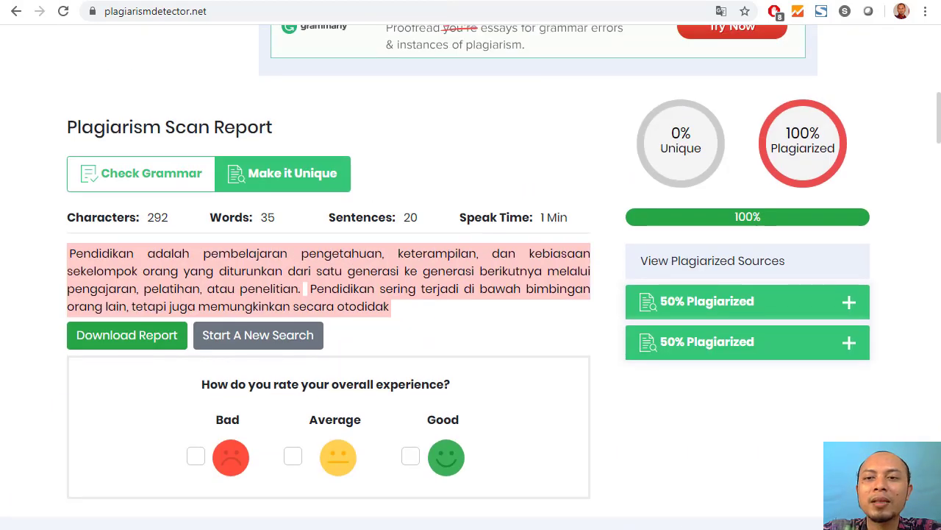
- Open quetext from the slide's list of free tools and enter the same "Pendidikan adalah" paragraph in its plagiarism checker
{"action": "left_click", "coordinate": [466, 1]}
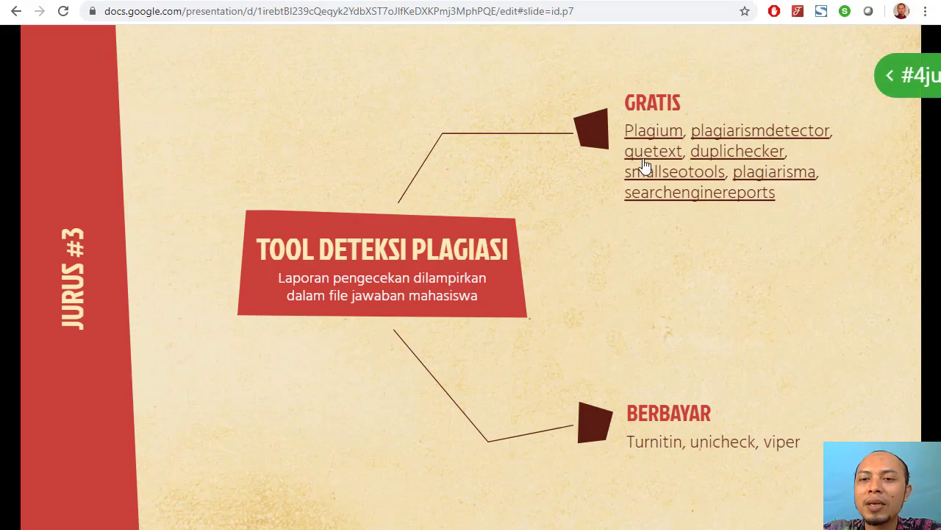
{"action": "left_click", "coordinate": [664, 154]}
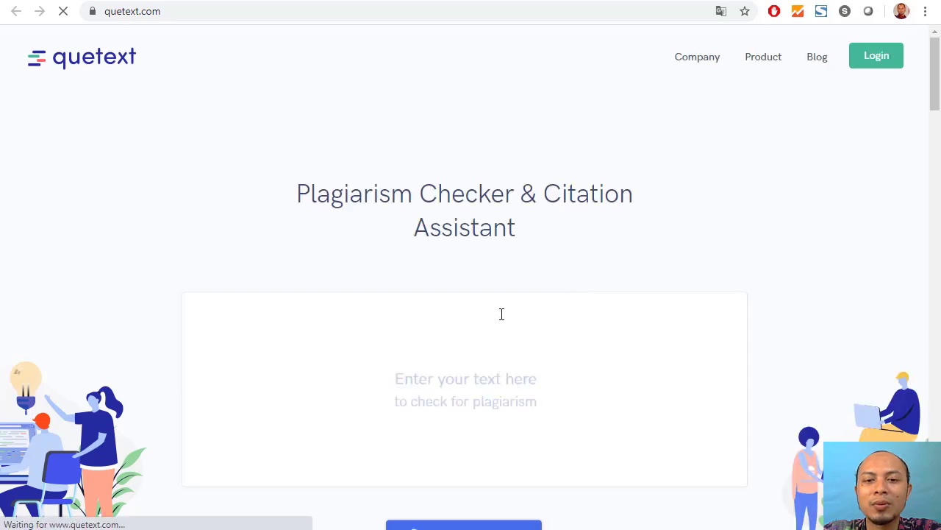
{"action": "scroll", "coordinate": [501, 314], "scroll_direction": "down", "scroll_amount": 1}
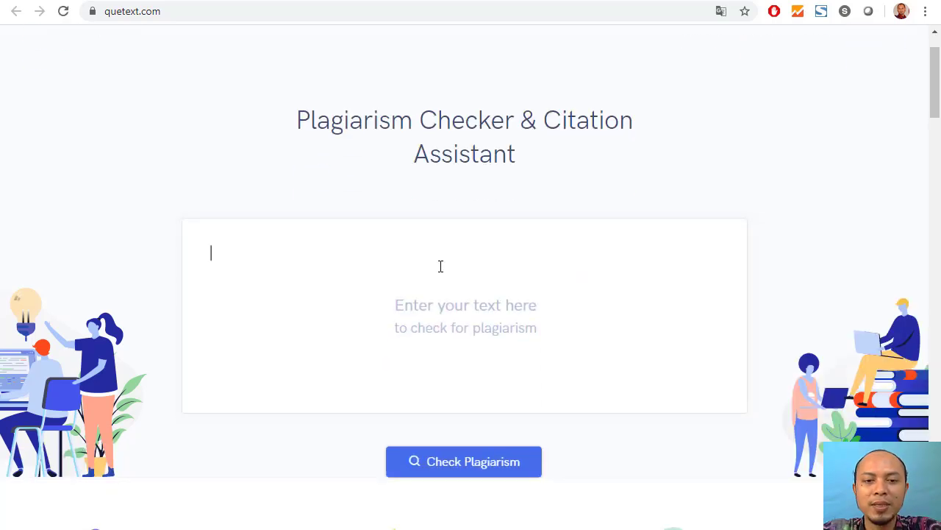
{"action": "type", "text": "Pendidikan adalah pembelajaran pengetahuan, keterampilan, dan kebiasaan sekelompok orang yang diturunkan dari satu generasi ke generasi berikutnya melalui pengajaran, pelatihan, atau penelitian. Pendidikan sering terjadi di bawah bimbingan orang lain, tetapi juga memungkinkan secara otodidak"}
{"action": "scroll", "coordinate": [507, 462], "scroll_direction": "down", "scroll_amount": 2}
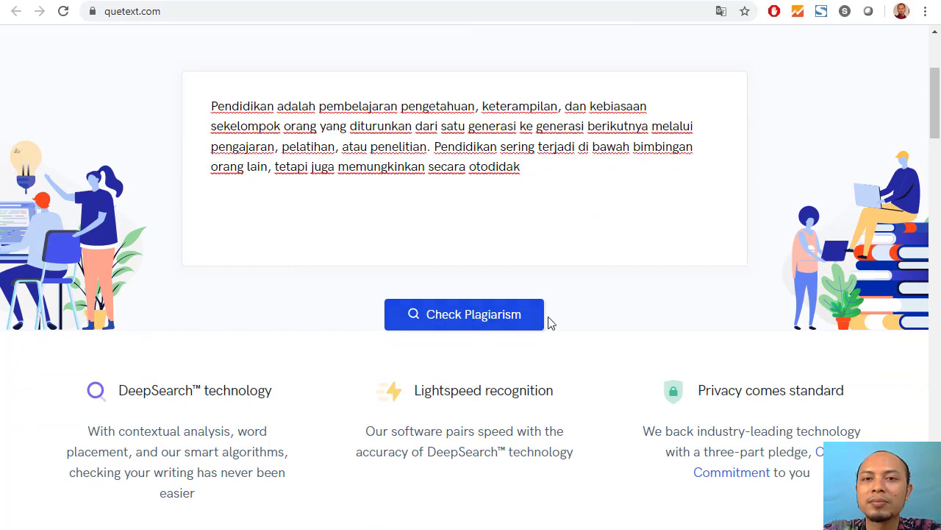
- Open duplichecker from the slide's free tools, accept its privacy policy notice, and enter the same "Pendidikan adalah" paragraph
{"action": "left_click", "coordinate": [390, 2]}
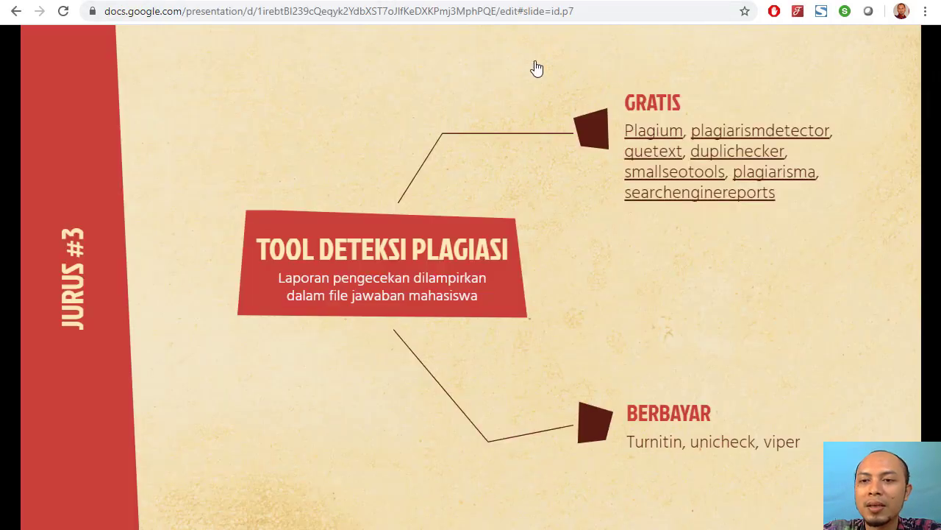
{"action": "left_click", "coordinate": [710, 159]}
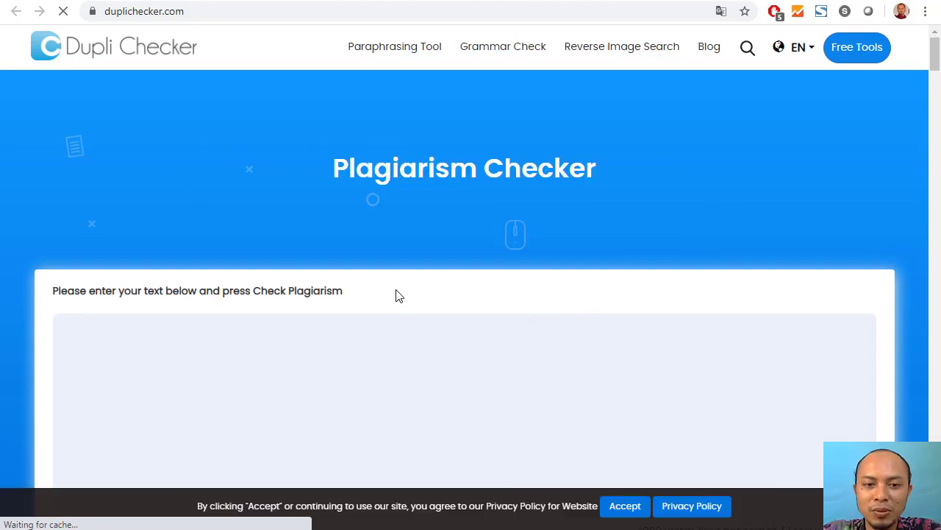
{"action": "scroll", "coordinate": [609, 446], "scroll_direction": "down", "scroll_amount": 3}
{"action": "left_click", "coordinate": [625, 505]}
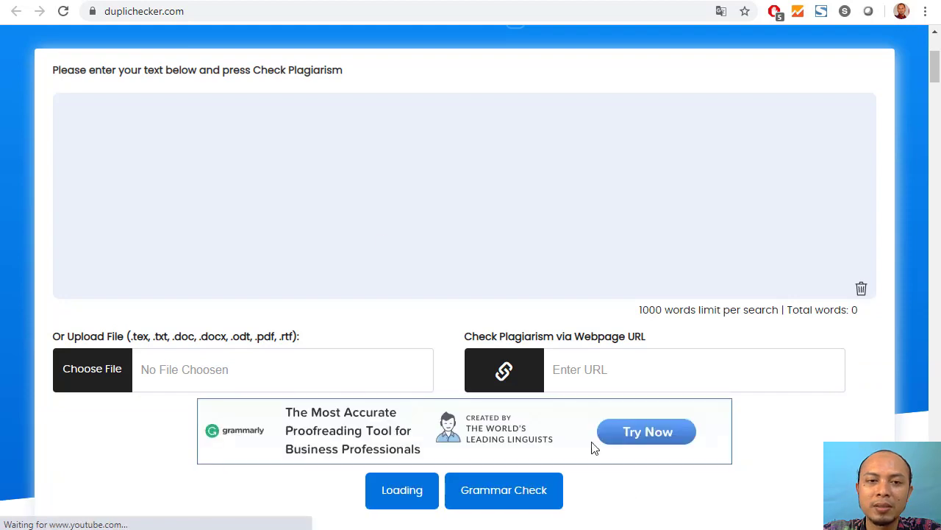
{"action": "left_click", "coordinate": [345, 138]}
{"action": "type", "text": "Pendidikan adalah pembelajaran pengetahuan, keterampilan, dan kebiasaan sekelompok orang yang diturunkan dari satu generasi ke generasi berikutnya melalui pengajaran, pelatihan, atau penelitian. Pendidikan sering terjadi di bawah bimbingan orang lain, tetapi juga memungkinkan secara otodidak"}
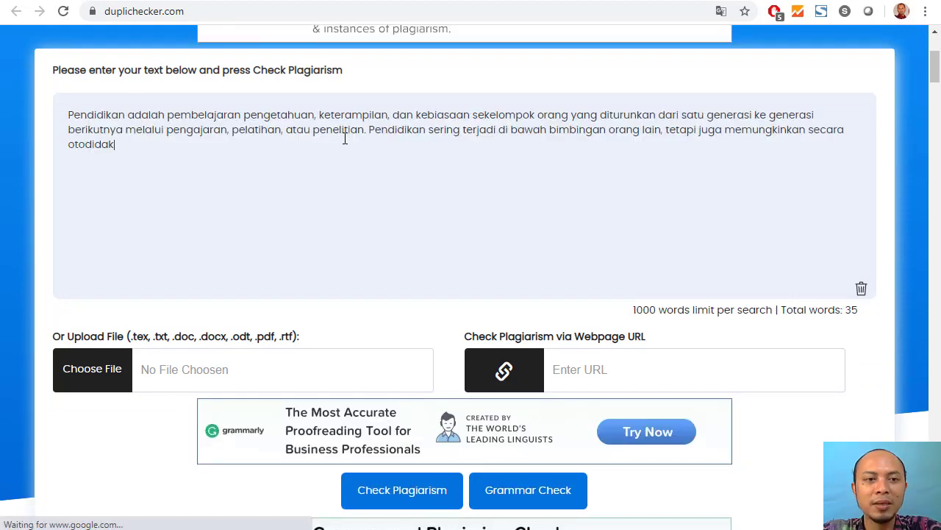
- Run the plagiarism check on the entered paragraph and review the plagiarism breakdown and matching sources in the results
{"action": "scroll", "coordinate": [525, 248], "scroll_direction": "down", "scroll_amount": 1}
{"action": "scroll", "coordinate": [498, 276], "scroll_direction": "down", "scroll_amount": 1}
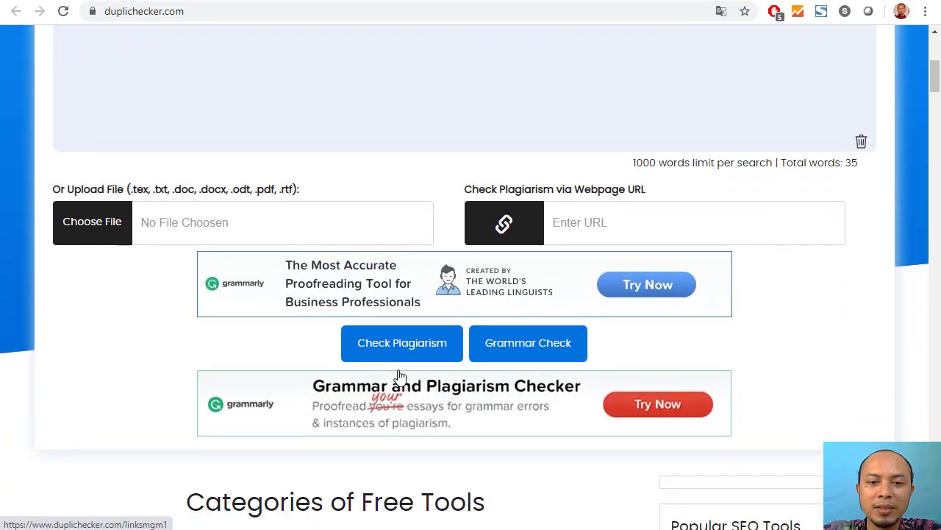
{"action": "left_click", "coordinate": [397, 351]}
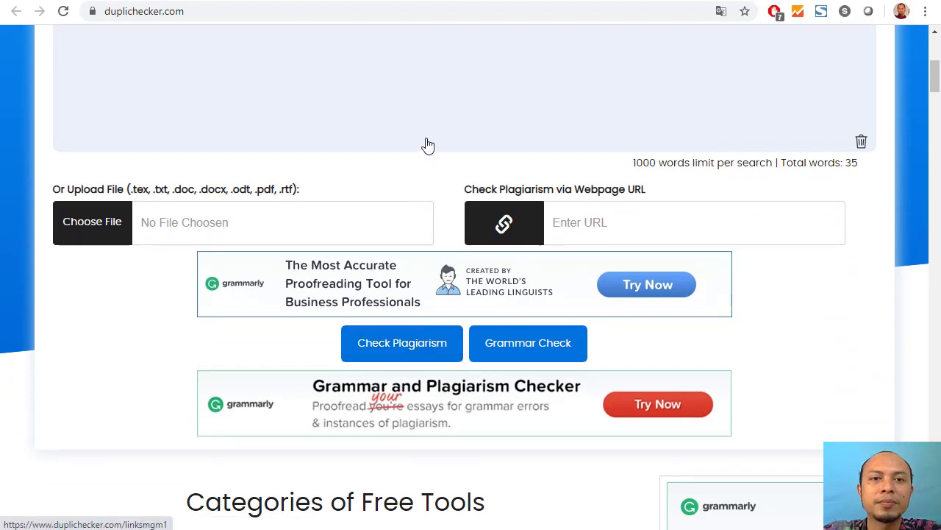
{"action": "left_click", "coordinate": [421, 342]}
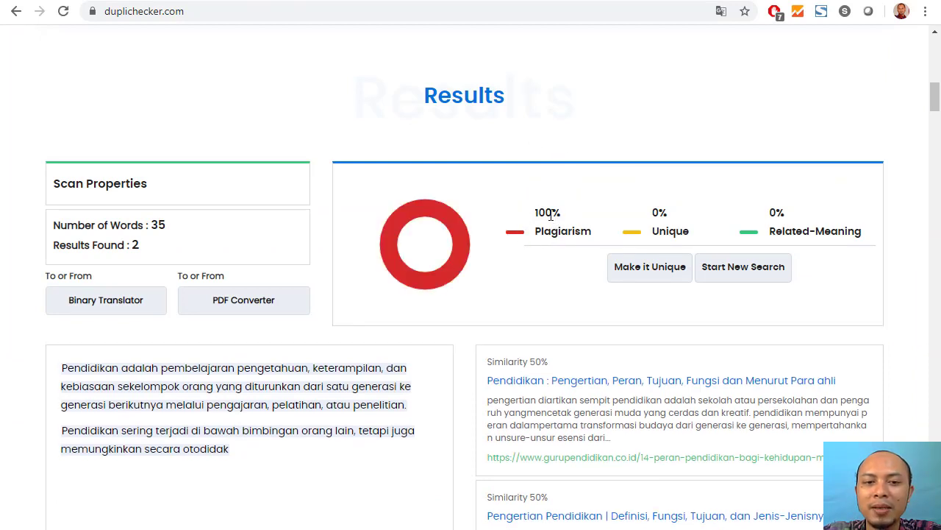
{"action": "scroll", "coordinate": [557, 227], "scroll_direction": "down", "scroll_amount": 2}
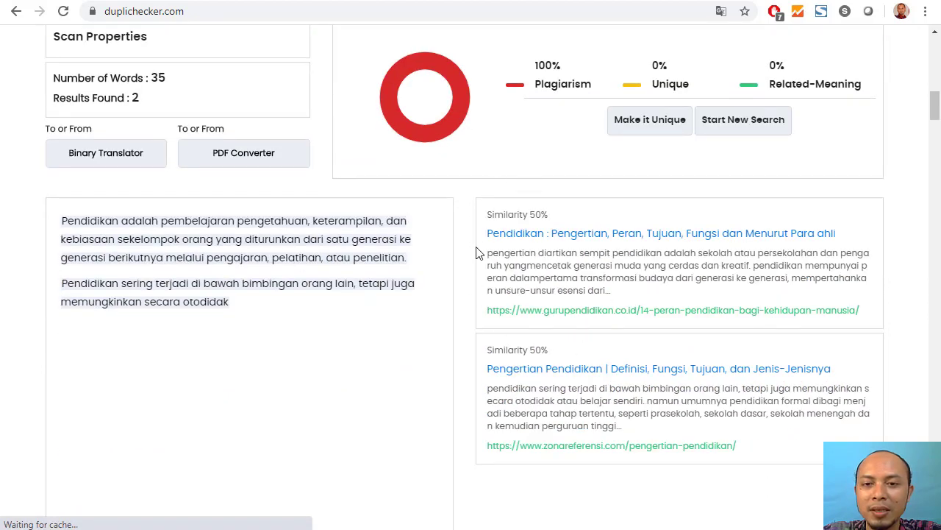
{"action": "scroll", "coordinate": [507, 175], "scroll_direction": "up", "scroll_amount": 1}
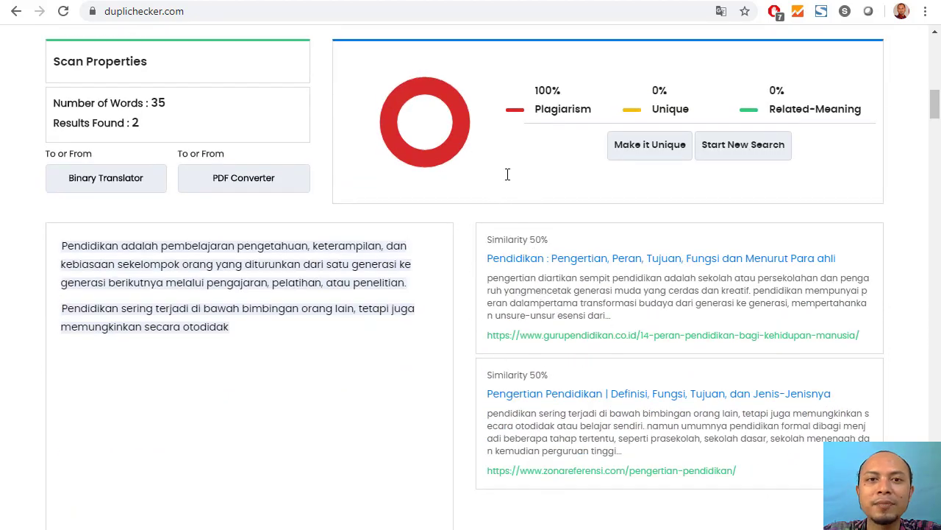
{"action": "scroll", "coordinate": [508, 175], "scroll_direction": "up", "scroll_amount": 1}
- Open smallseotools from the slide's list of free tools and enter the same "Pendidikan adalah" paragraph in its plagiarism checker
{"action": "key", "text": "ctrl+Tab"}
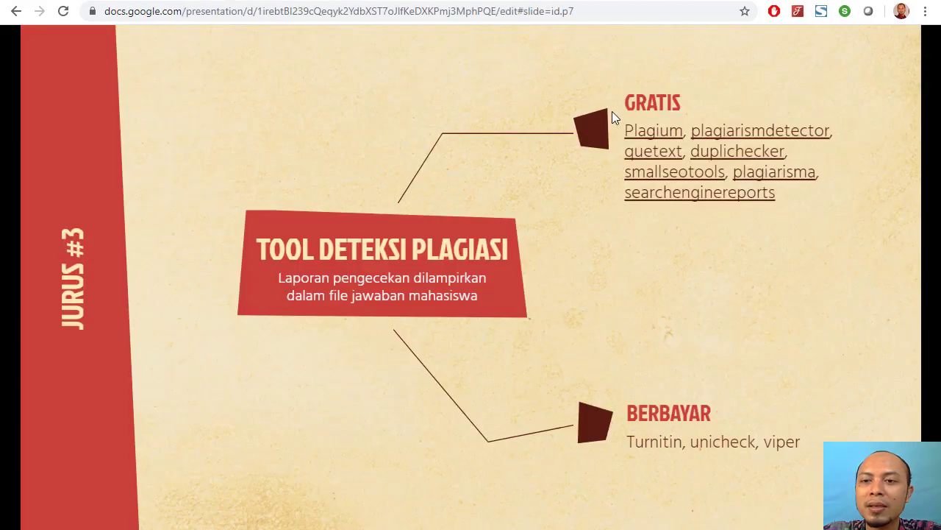
{"action": "left_click", "coordinate": [675, 178]}
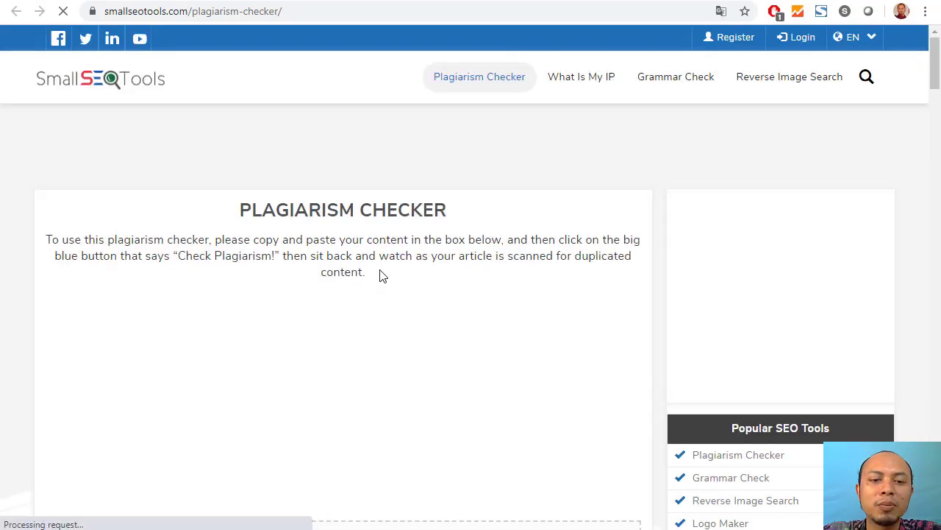
{"action": "scroll", "coordinate": [388, 278], "scroll_direction": "down", "scroll_amount": 4}
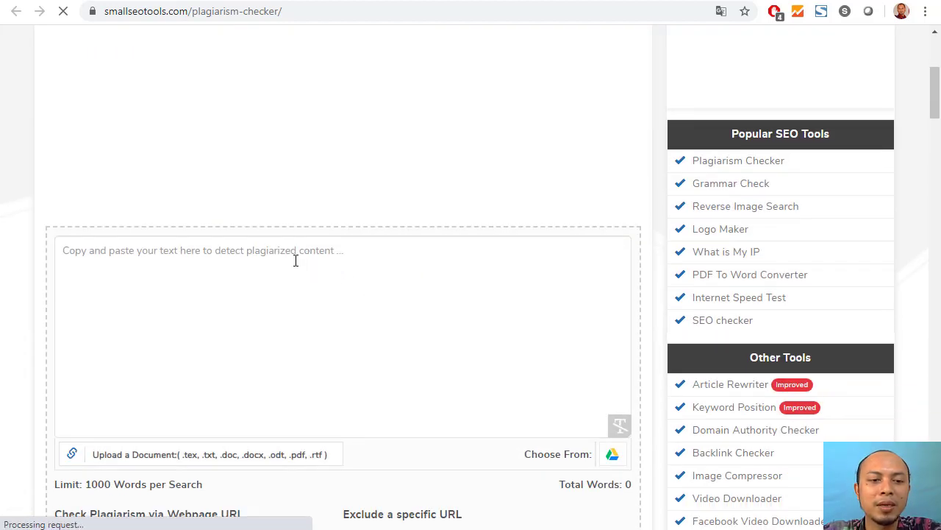
{"action": "left_click", "coordinate": [259, 273]}
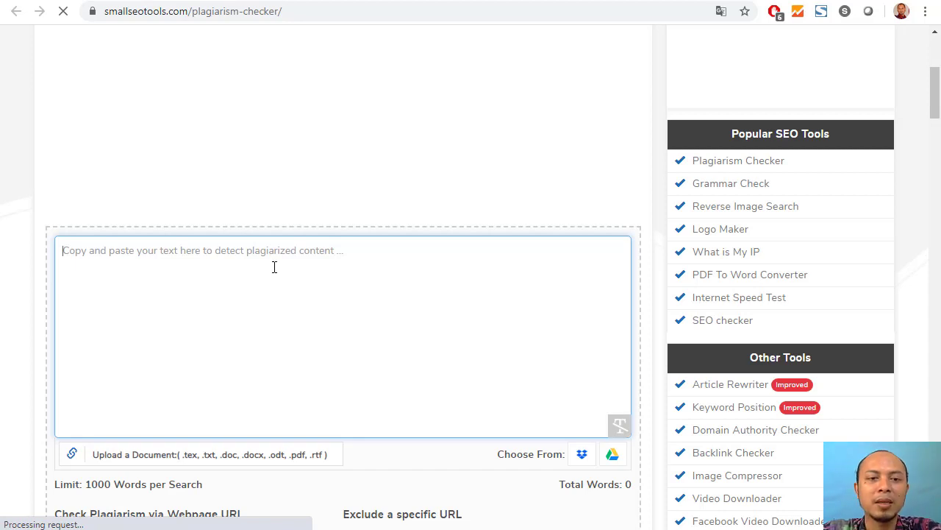
{"action": "type", "text": "Pendidikan adalah pembelajaran pengetahuan, keterampilan, dan kebiasaan sekelompok orang yang diturunkan dari satu generasi ke generasi berikutnya melalui pengajaran, pelatihan, atau penelitian. Pendidikan sering terjadi di bawah bimbingan orang lain, tetapi juga memungkinkan secara otodidak"}
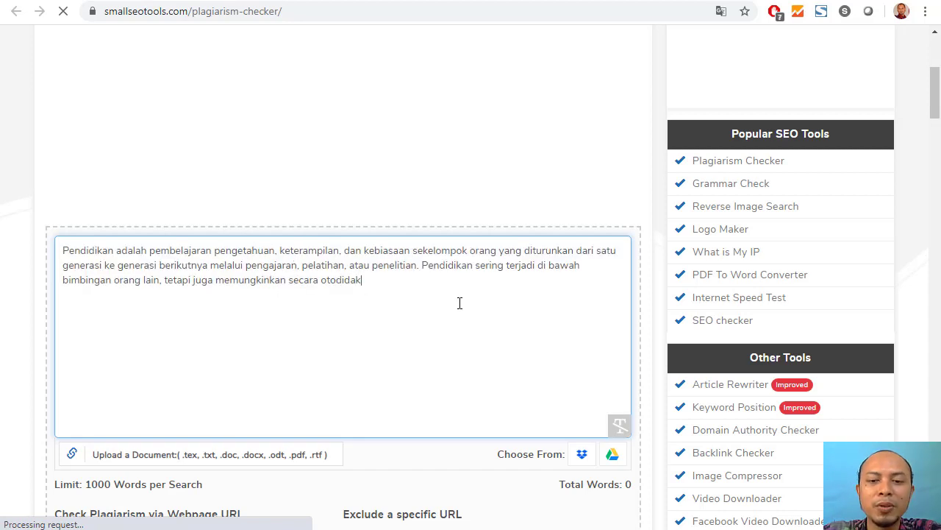
- Run the smallseotools plagiarism check on the entered paragraph and review the plagiarism percentage and sentence-wise results
{"action": "scroll", "coordinate": [460, 303], "scroll_direction": "down", "scroll_amount": 2}
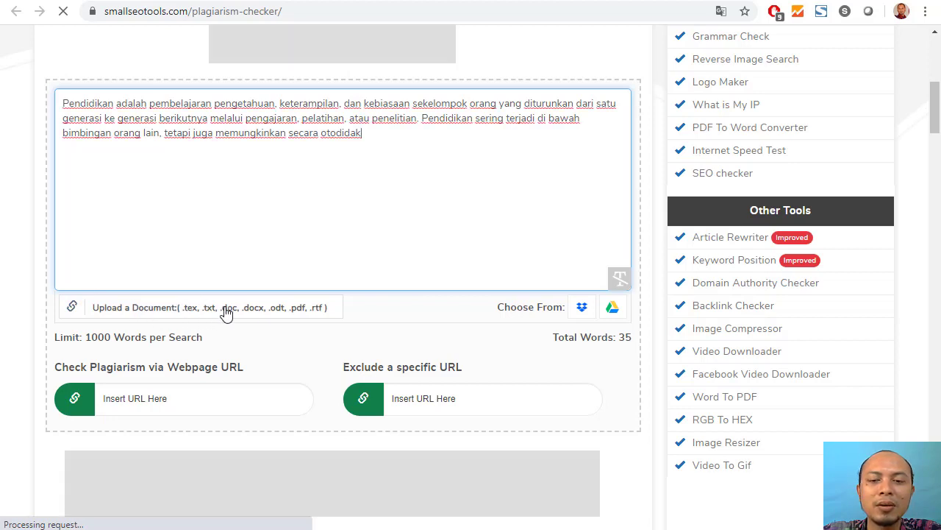
{"action": "scroll", "coordinate": [414, 299], "scroll_direction": "down", "scroll_amount": 1}
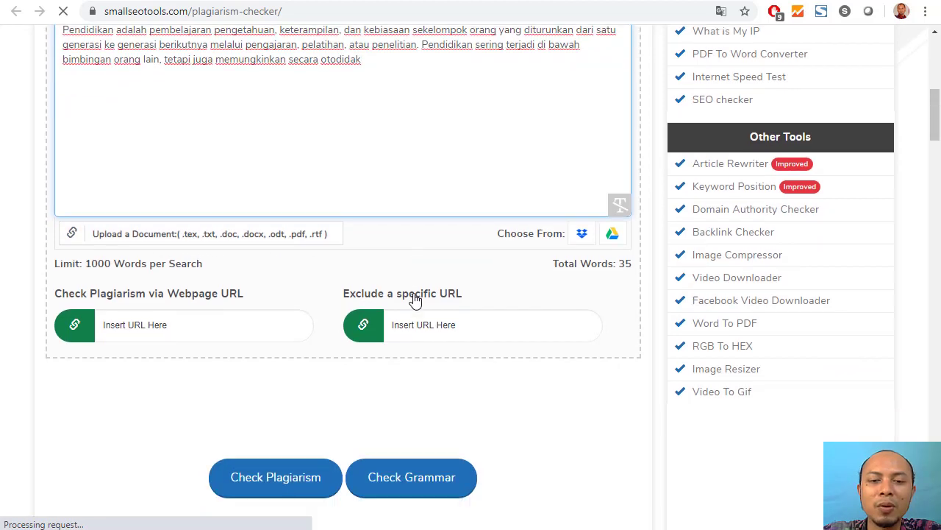
{"action": "left_click", "coordinate": [281, 478]}
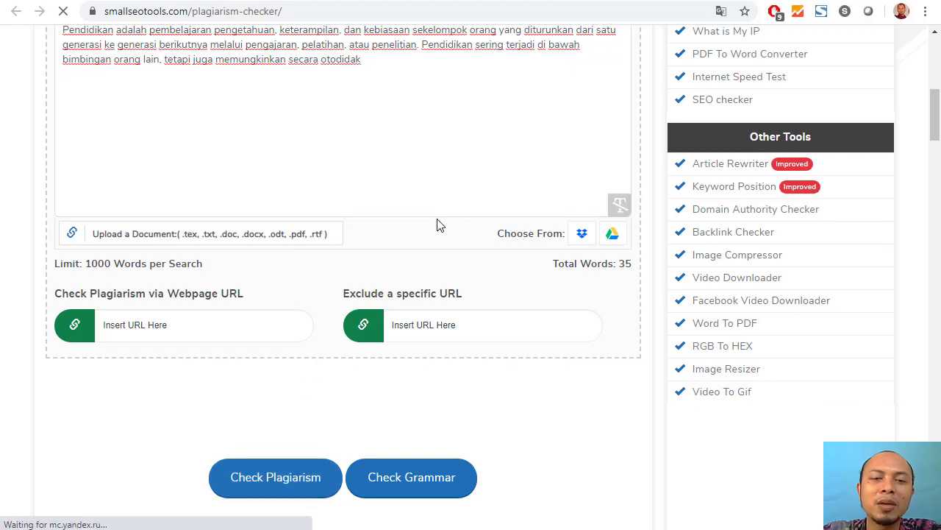
{"action": "scroll", "coordinate": [437, 225], "scroll_direction": "up", "scroll_amount": 2}
{"action": "scroll", "coordinate": [438, 219], "scroll_direction": "up", "scroll_amount": 1}
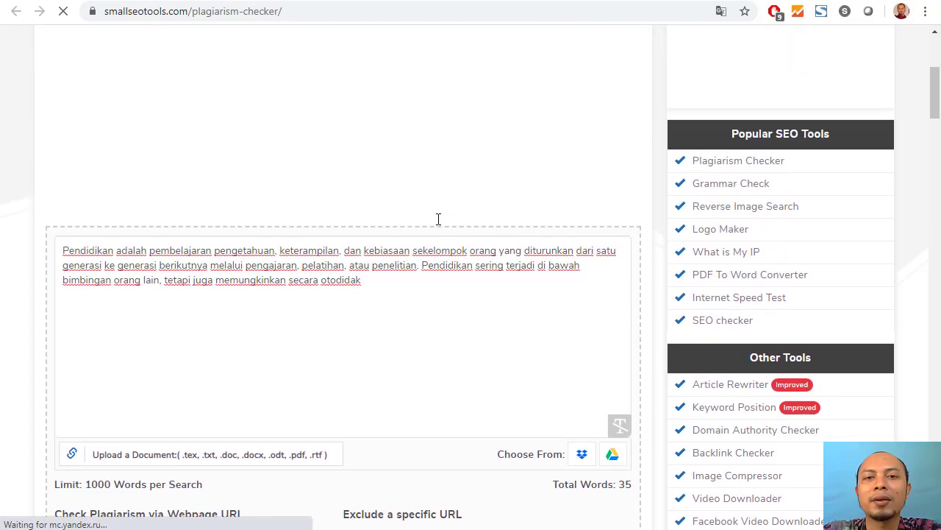
{"action": "scroll", "coordinate": [361, 326], "scroll_direction": "down", "scroll_amount": 4}
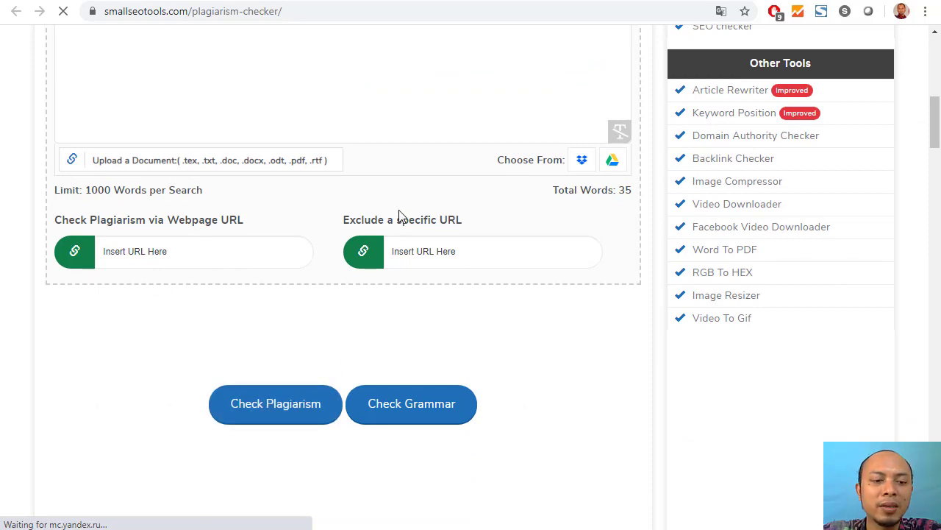
{"action": "scroll", "coordinate": [400, 216], "scroll_direction": "up", "scroll_amount": 3}
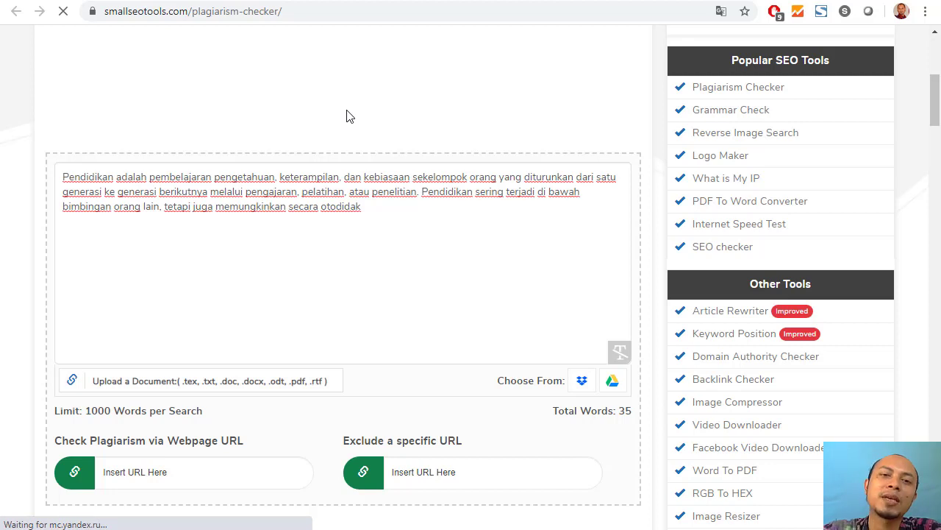
{"action": "scroll", "coordinate": [434, 176], "scroll_direction": "down", "scroll_amount": 2}
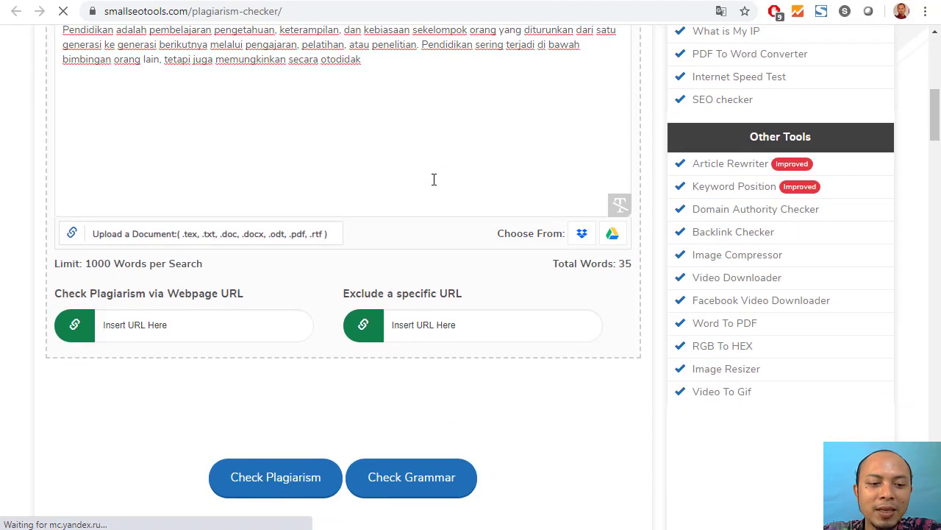
{"action": "scroll", "coordinate": [434, 177], "scroll_direction": "up", "scroll_amount": 6}
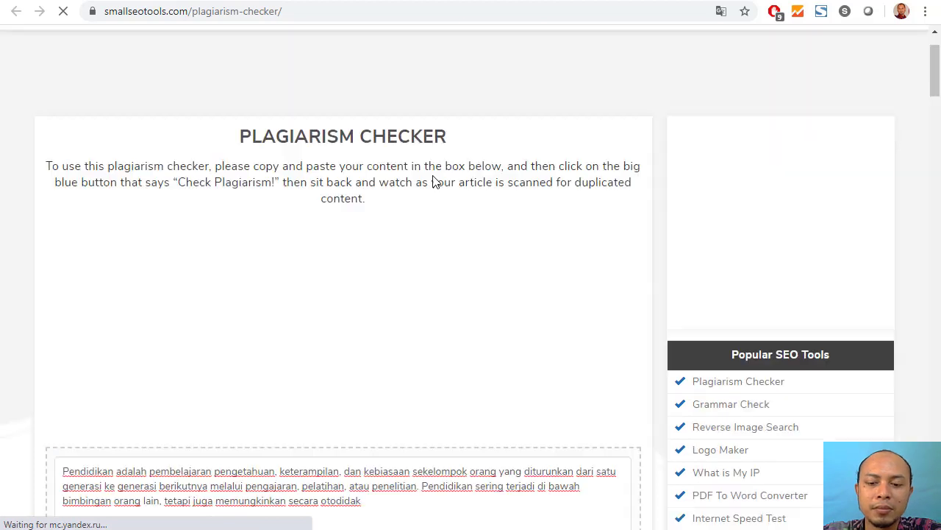
{"action": "scroll", "coordinate": [434, 182], "scroll_direction": "down", "scroll_amount": 5}
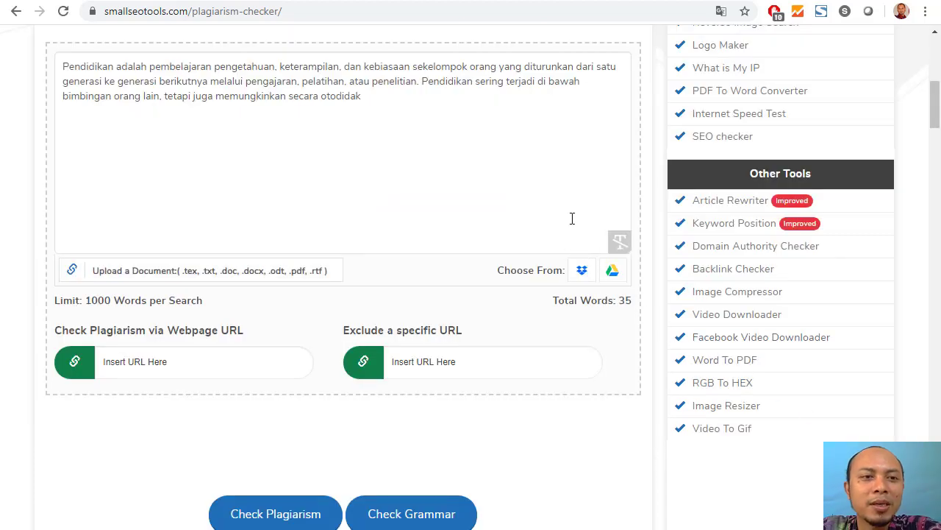
{"action": "scroll", "coordinate": [487, 240], "scroll_direction": "down", "scroll_amount": 10}
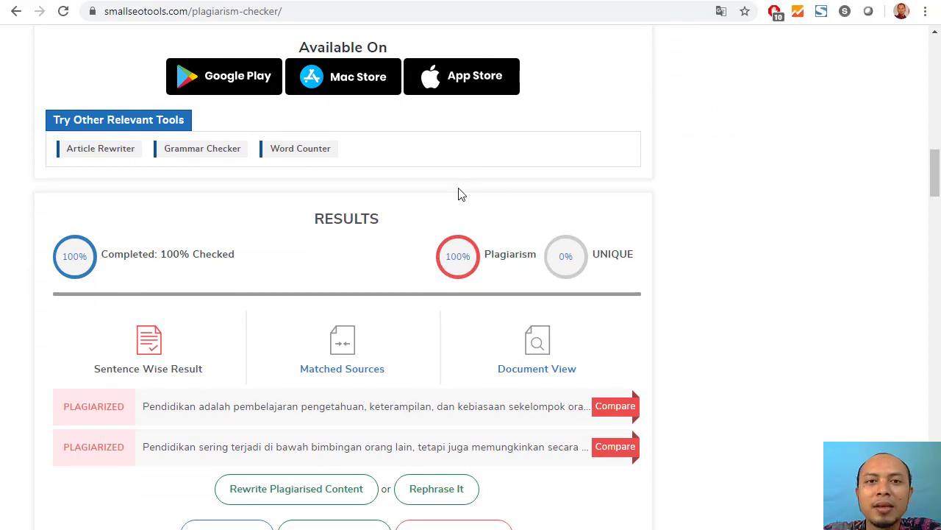
- Open plagiarisma from the slide's list of free tools and enter the same "Pendidikan adalah" paragraph in its text box
{"action": "left_click", "coordinate": [303, 1]}
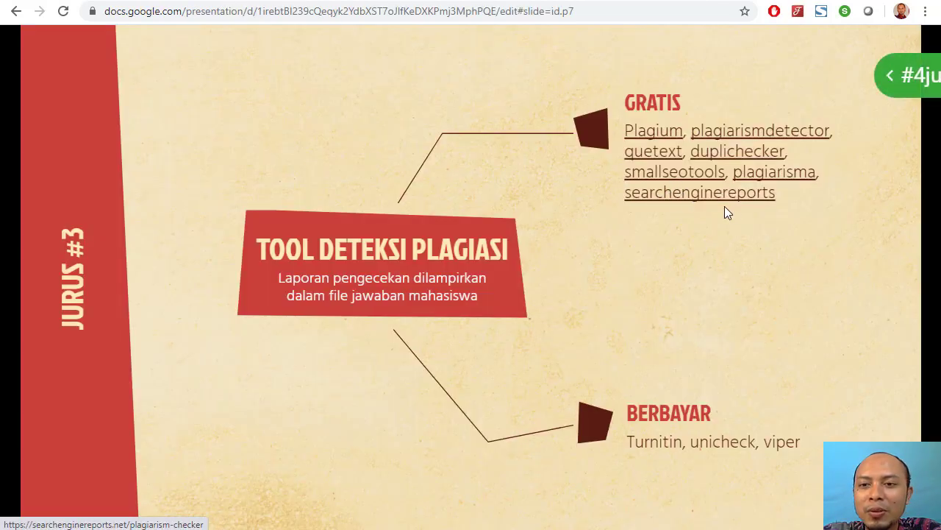
{"action": "left_click", "coordinate": [801, 175]}
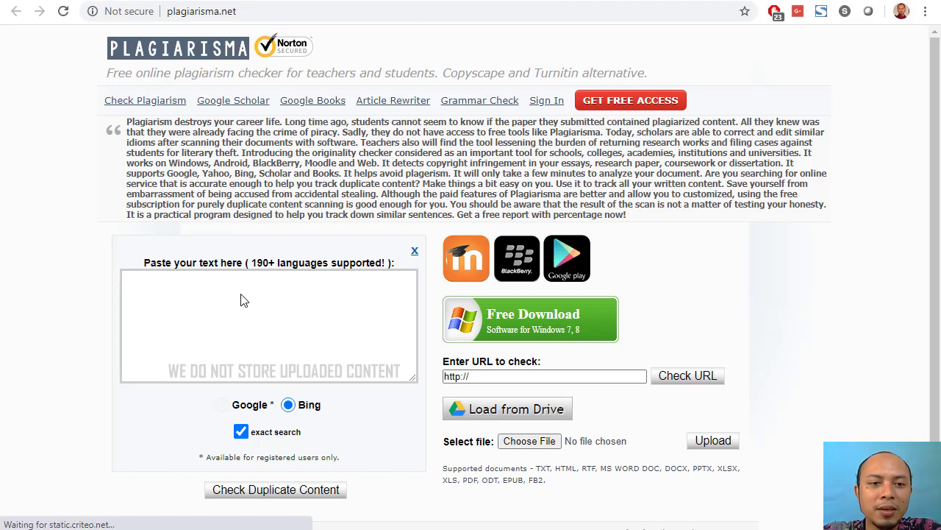
{"action": "scroll", "coordinate": [219, 301], "scroll_direction": "down", "scroll_amount": 1}
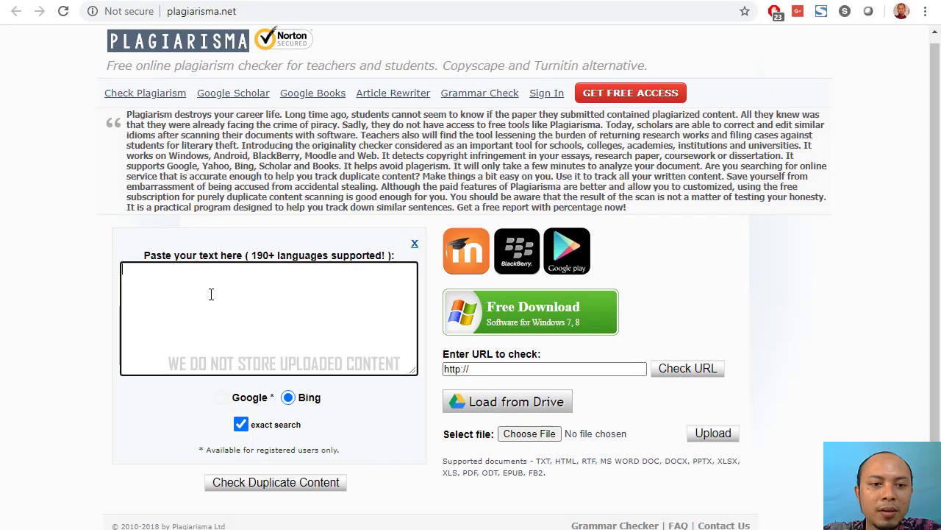
{"action": "left_click", "coordinate": [210, 291]}
{"action": "type", "text": "Pendidikan adalah pembelajaran pengetahuan, keterampilan, dan kebiasaan sekelompok orang yang diturunkan dari satu generasi ke generasi berikutnya melalui pengajaran, pelatihan, atau penelitian. Pendidikan sering terjadi di bawah bimbingan orang lain, tetapi juga memungkinkan secara otodidak"}
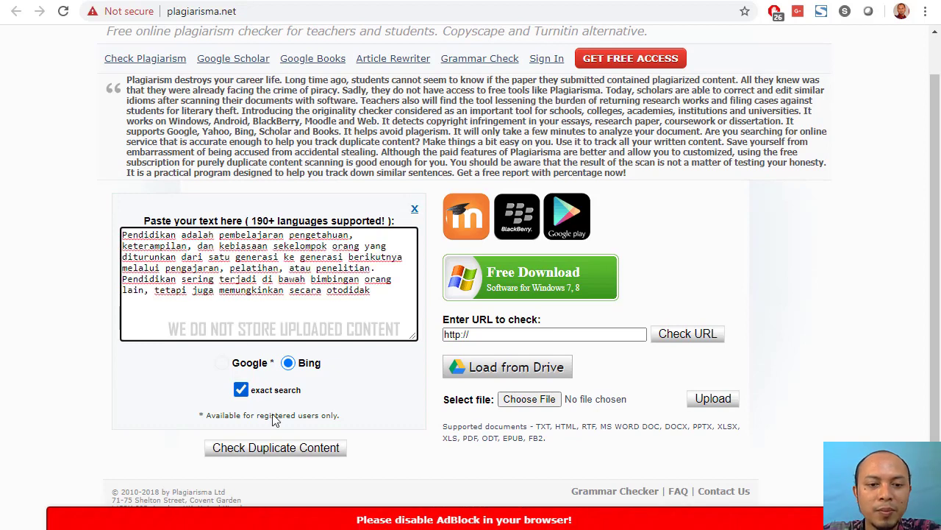
- Run the duplicate content check with Bing exact search and review the uniqueness score, queries and matching domains
{"action": "left_click", "coordinate": [274, 449]}
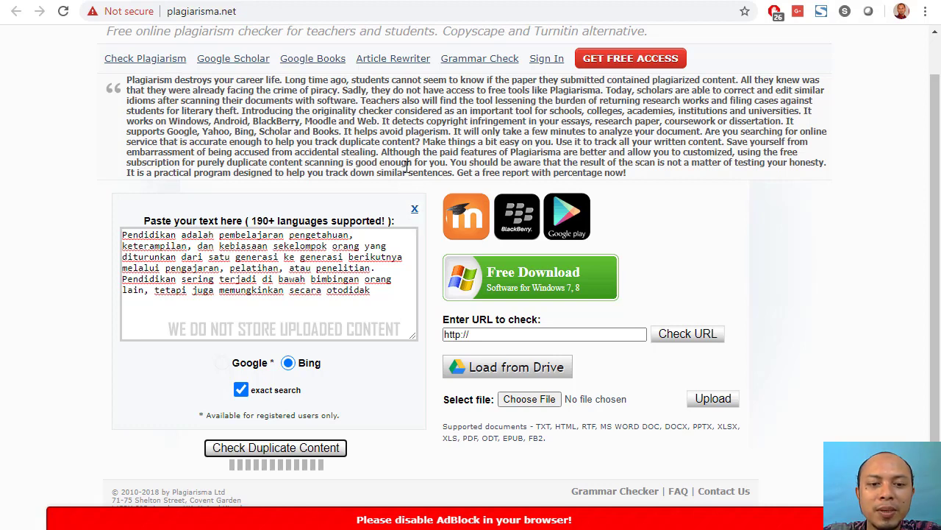
{"action": "scroll", "coordinate": [735, 193], "scroll_direction": "down", "scroll_amount": 2}
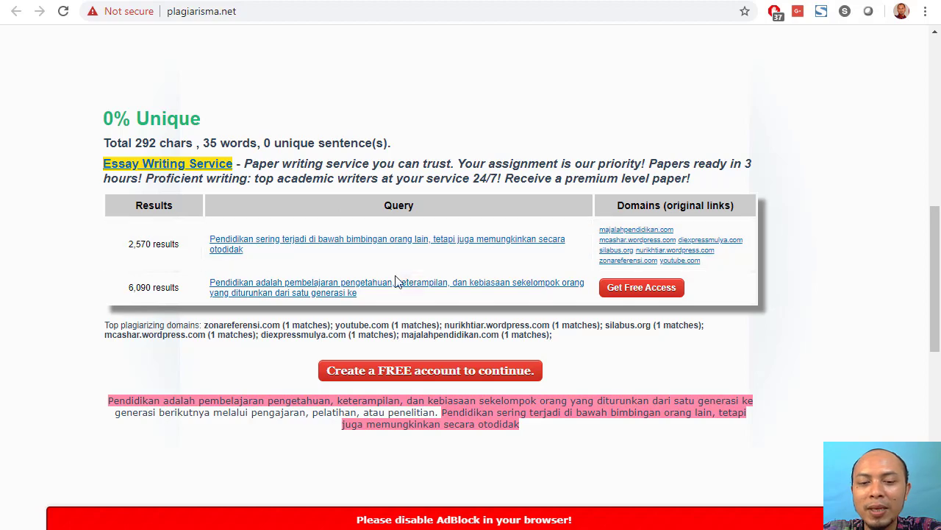
{"action": "scroll", "coordinate": [439, 297], "scroll_direction": "down", "scroll_amount": 1}
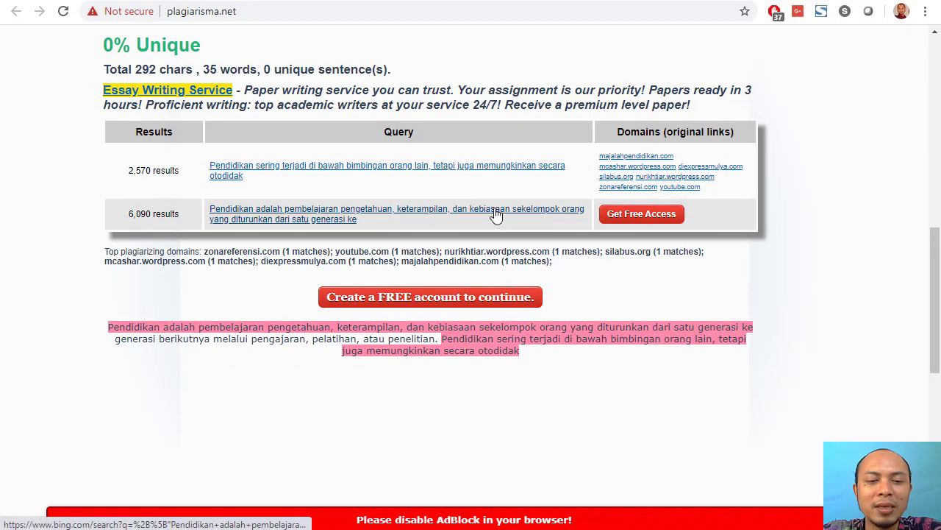
- Open searchenginereports from the slide's list of free tools and enter the same "Pendidikan adalah" paragraph in its plagiarism checker
{"action": "left_click", "coordinate": [294, 1]}
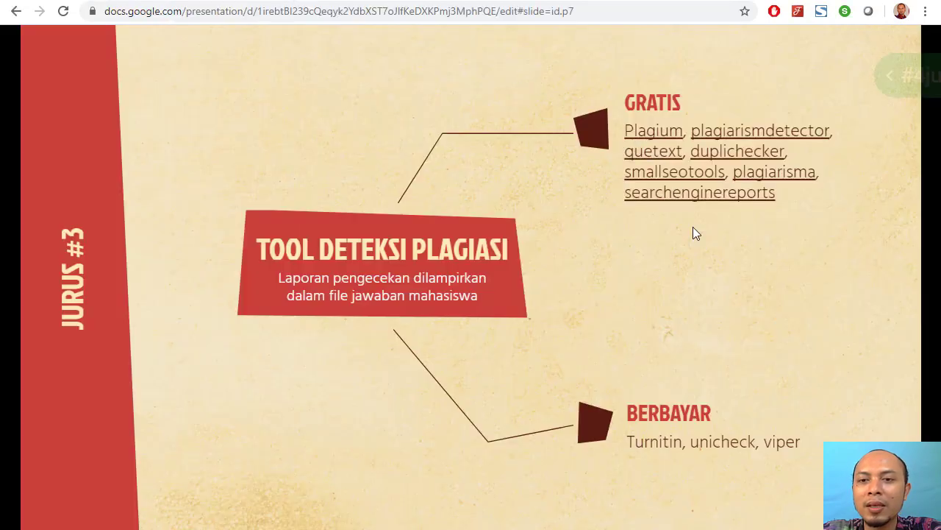
{"action": "left_click", "coordinate": [695, 204]}
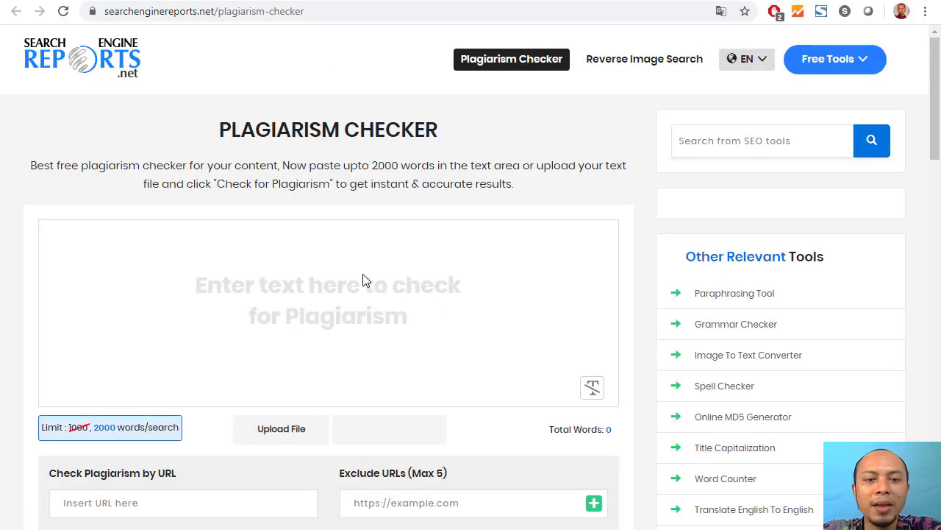
{"action": "left_click", "coordinate": [238, 290]}
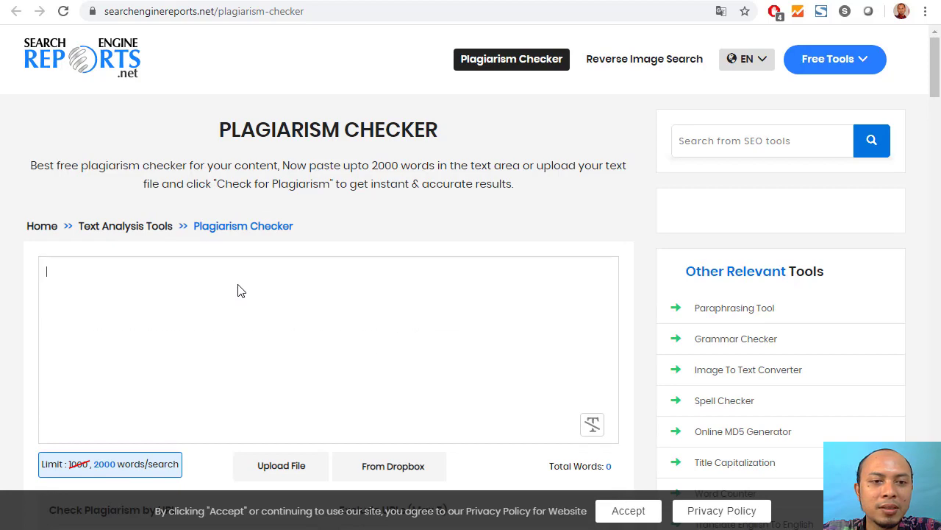
{"action": "type", "text": "Pendidikan adalah pembelajaran pengetahuan, keterampilan, dan kebiasaan sekelompok orang yang diturunkan dari satu generasi ke generasi berikutnya melalui pengajaran, pelatihan, atau penelitian. Pendidikan sering terjadi di bawah bimbingan orang lain, tetapi juga memungkinkan secara otodidak"}
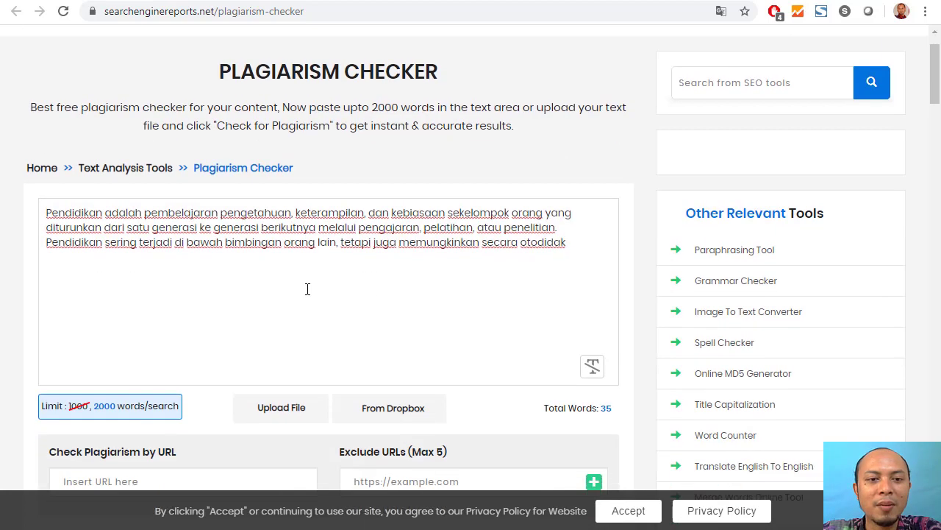
- Run the searchenginereports plagiarism check on the entered paragraph and bring its result section into view
{"action": "scroll", "coordinate": [261, 289], "scroll_direction": "down", "scroll_amount": 2}
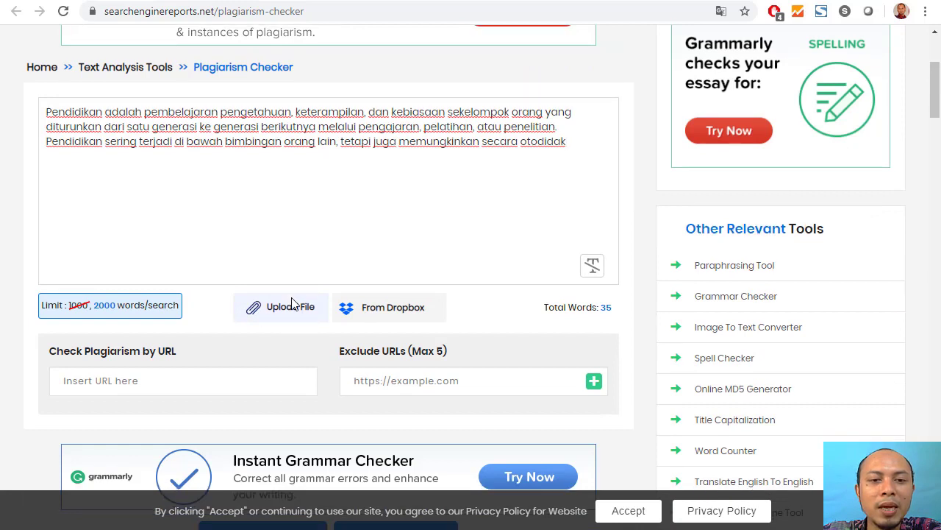
{"action": "scroll", "coordinate": [292, 305], "scroll_direction": "down", "scroll_amount": 1}
{"action": "left_click", "coordinate": [312, 460]}
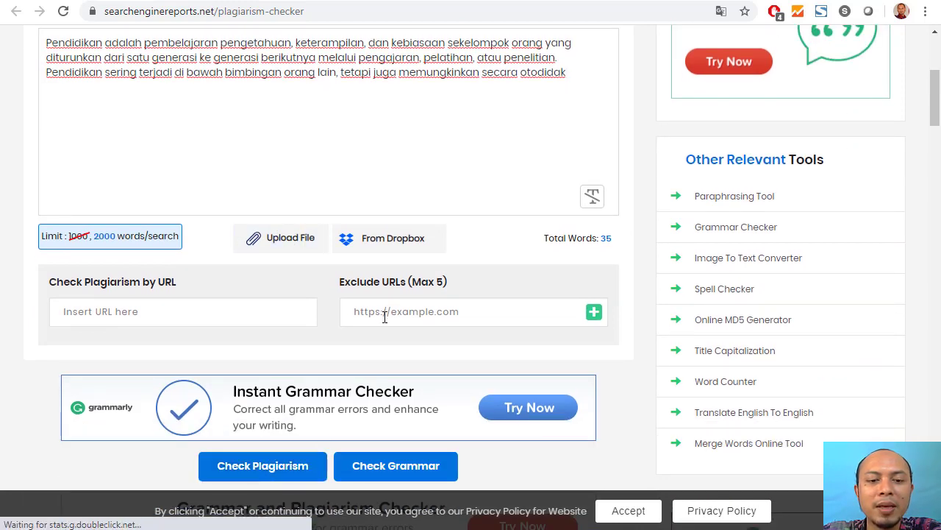
{"action": "scroll", "coordinate": [397, 236], "scroll_direction": "down", "scroll_amount": 4}
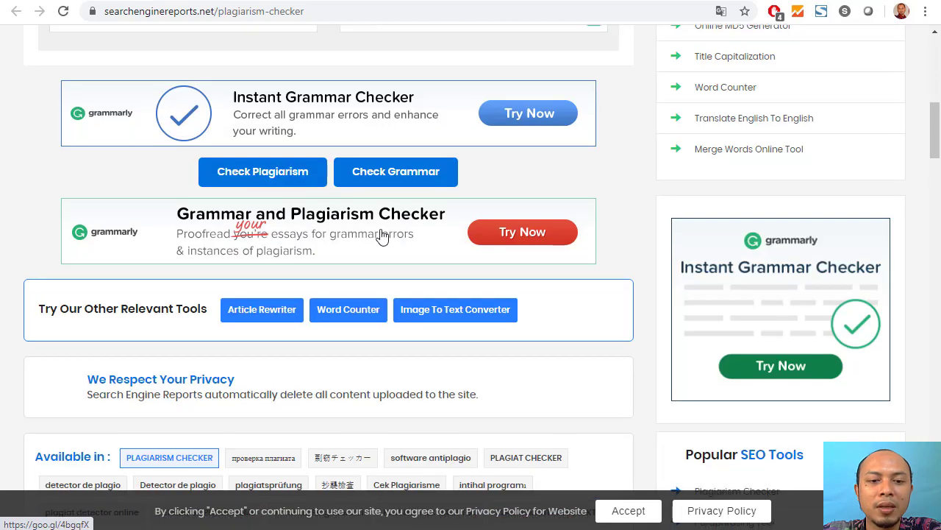
{"action": "left_click", "coordinate": [266, 181]}
{"action": "scroll", "coordinate": [281, 206], "scroll_direction": "down", "scroll_amount": 3}
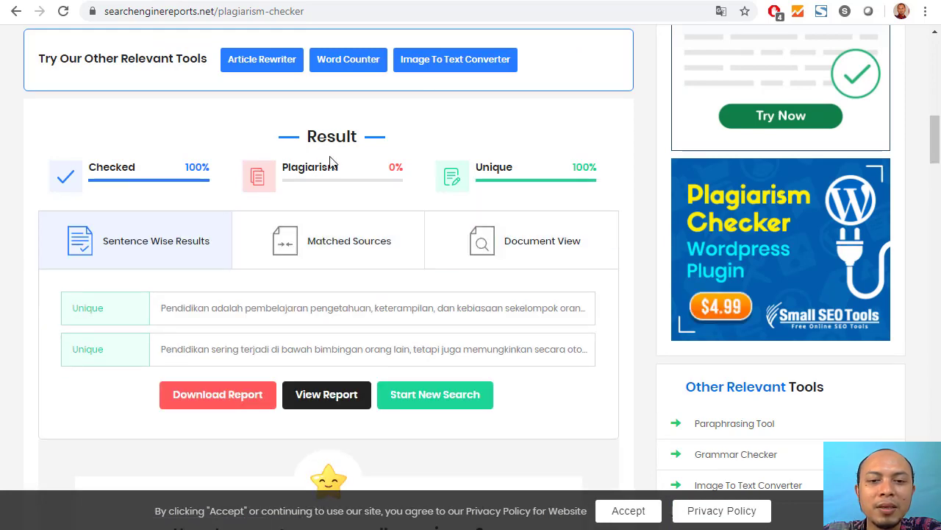
- Examine the searchenginereports plagiarism and unique percentages and compare the sentence-wise results with the entered paragraph
{"action": "scroll", "coordinate": [315, 208], "scroll_direction": "up", "scroll_amount": 2}
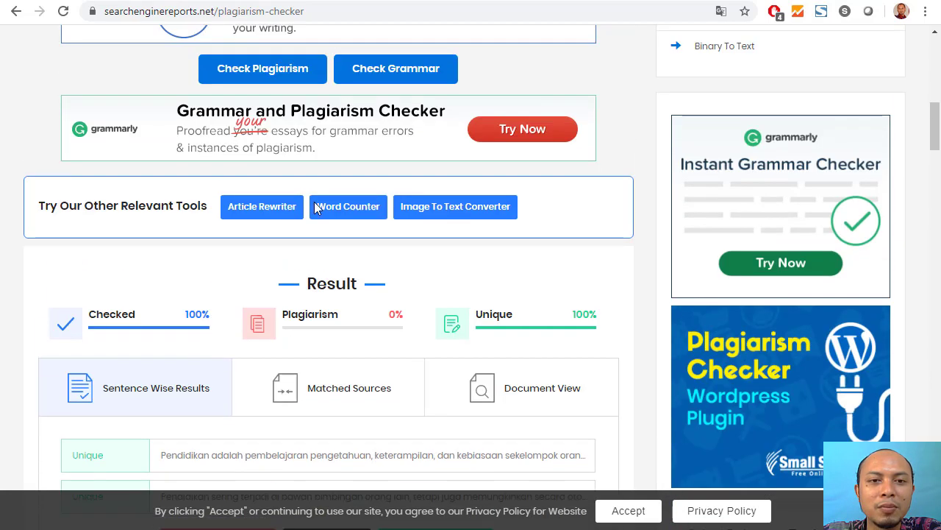
{"action": "scroll", "coordinate": [314, 208], "scroll_direction": "up", "scroll_amount": 1}
{"action": "scroll", "coordinate": [315, 208], "scroll_direction": "down", "scroll_amount": 3}
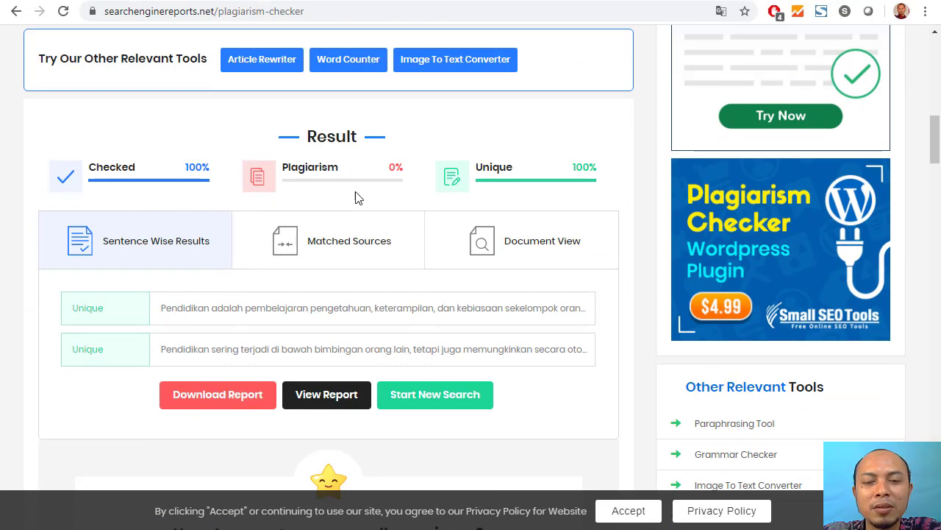
{"action": "scroll", "coordinate": [360, 193], "scroll_direction": "up", "scroll_amount": 6}
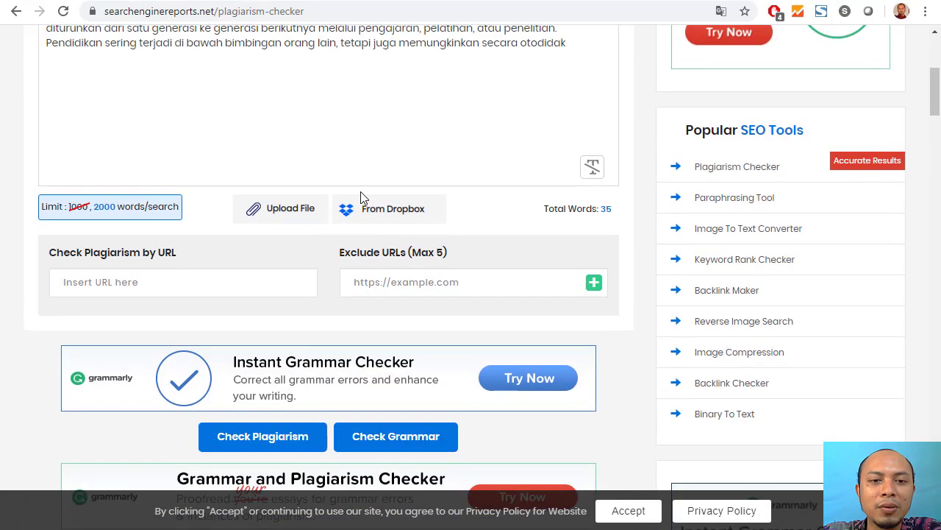
{"action": "scroll", "coordinate": [360, 193], "scroll_direction": "down", "scroll_amount": 4}
{"action": "scroll", "coordinate": [360, 193], "scroll_direction": "down", "scroll_amount": 2}
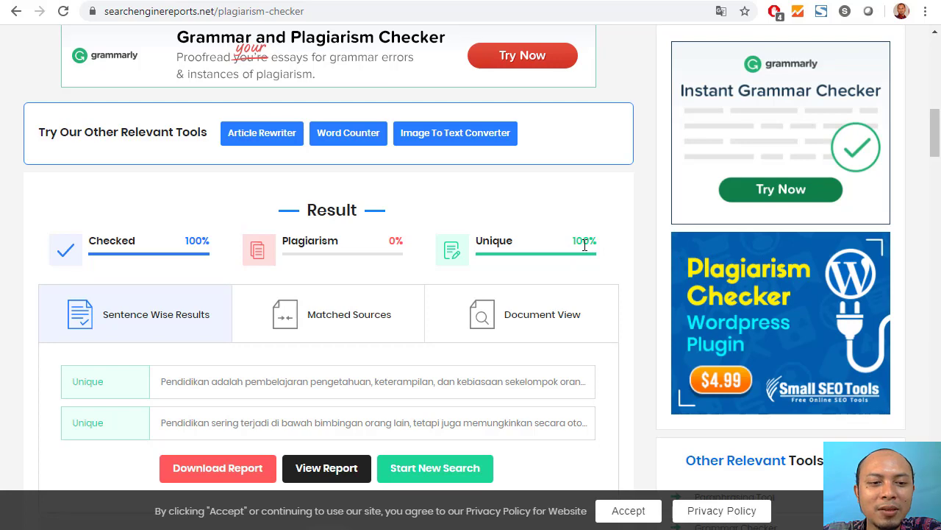
{"action": "scroll", "coordinate": [584, 245], "scroll_direction": "up", "scroll_amount": 10}
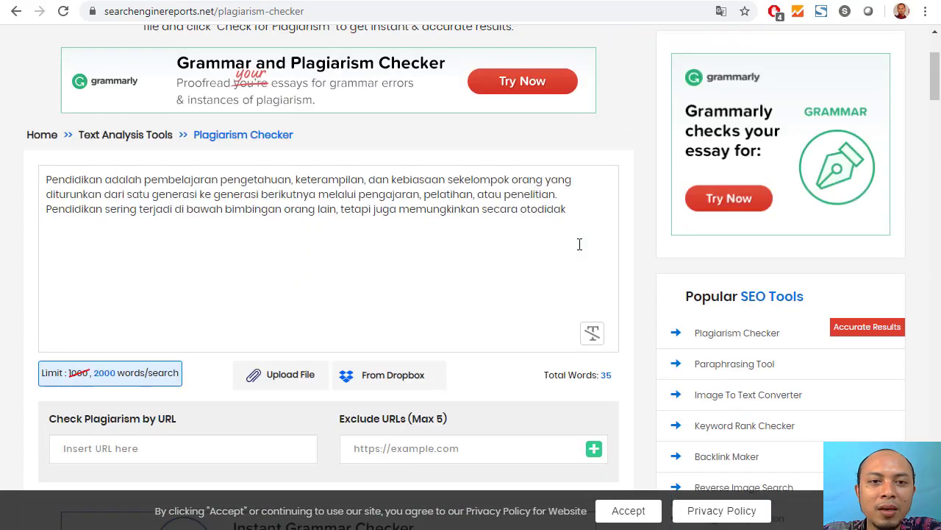
{"action": "scroll", "coordinate": [580, 244], "scroll_direction": "up", "scroll_amount": 1}
{"action": "scroll", "coordinate": [544, 241], "scroll_direction": "up", "scroll_amount": 1}
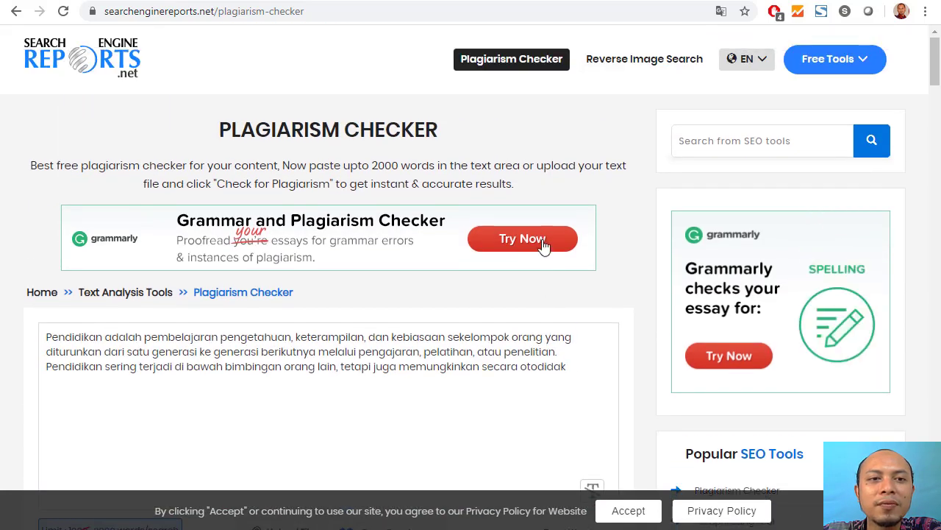
{"action": "scroll", "coordinate": [522, 268], "scroll_direction": "down", "scroll_amount": 3}
{"action": "scroll", "coordinate": [519, 272], "scroll_direction": "down", "scroll_amount": 2}
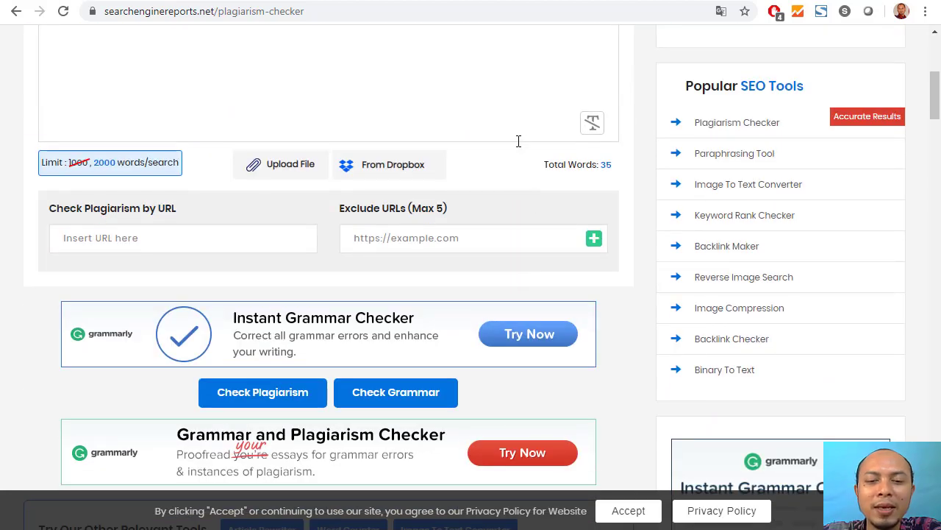
{"action": "scroll", "coordinate": [425, 289], "scroll_direction": "down", "scroll_amount": 4}
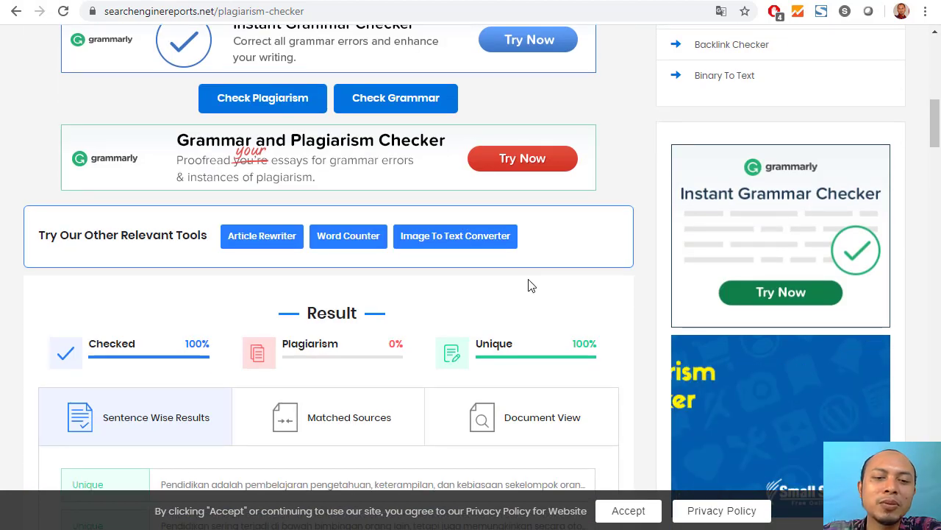
{"action": "scroll", "coordinate": [531, 286], "scroll_direction": "up", "scroll_amount": 5}
{"action": "scroll", "coordinate": [529, 284], "scroll_direction": "up", "scroll_amount": 2}
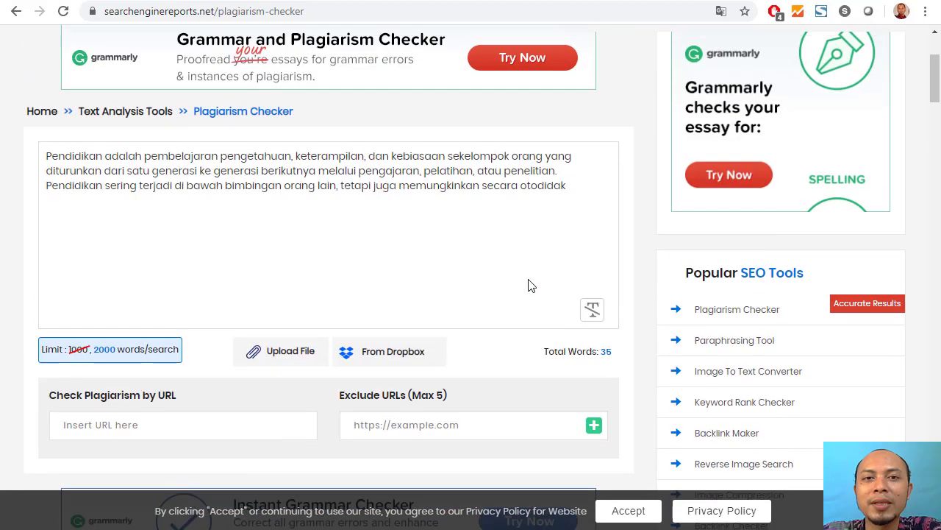
- Revisit the Plagium results, highlight the number of matching documents found, and return to the plagiarism detection tools slide
{"action": "left_click", "coordinate": [286, 2]}
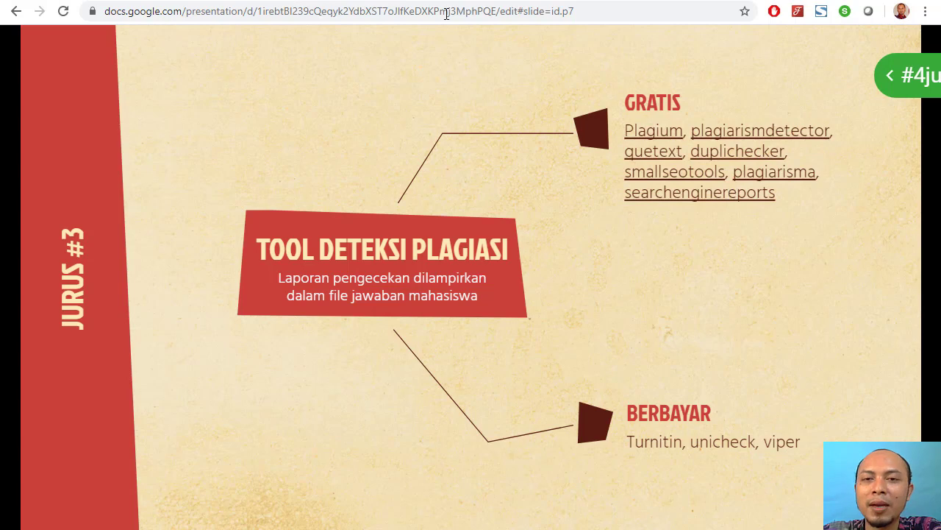
{"action": "left_click", "coordinate": [690, 2]}
{"action": "scroll", "coordinate": [623, 262], "scroll_direction": "down", "scroll_amount": 2}
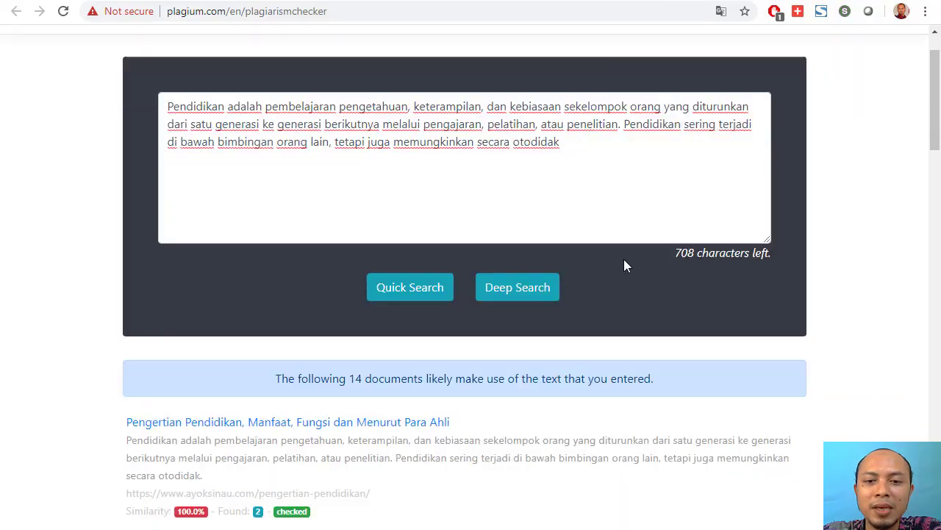
{"action": "scroll", "coordinate": [728, 278], "scroll_direction": "up", "scroll_amount": 2}
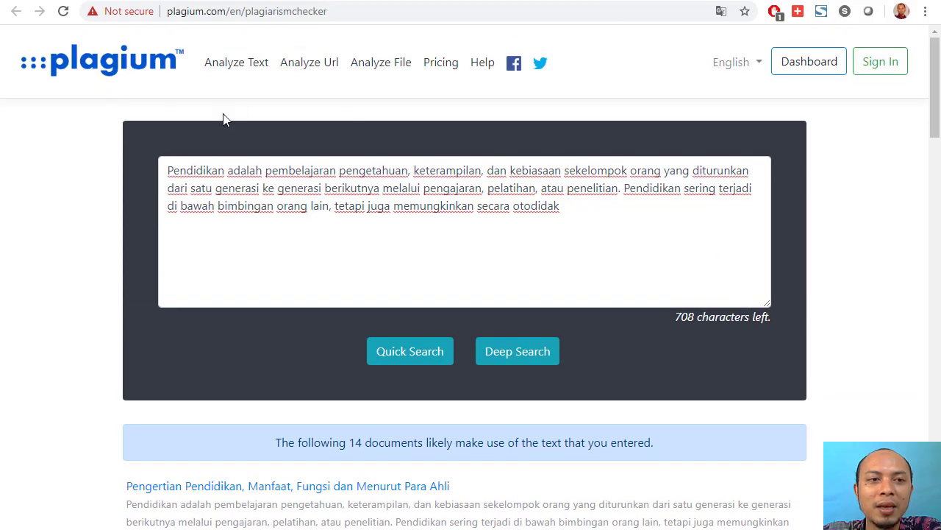
{"action": "scroll", "coordinate": [631, 226], "scroll_direction": "down", "scroll_amount": 2}
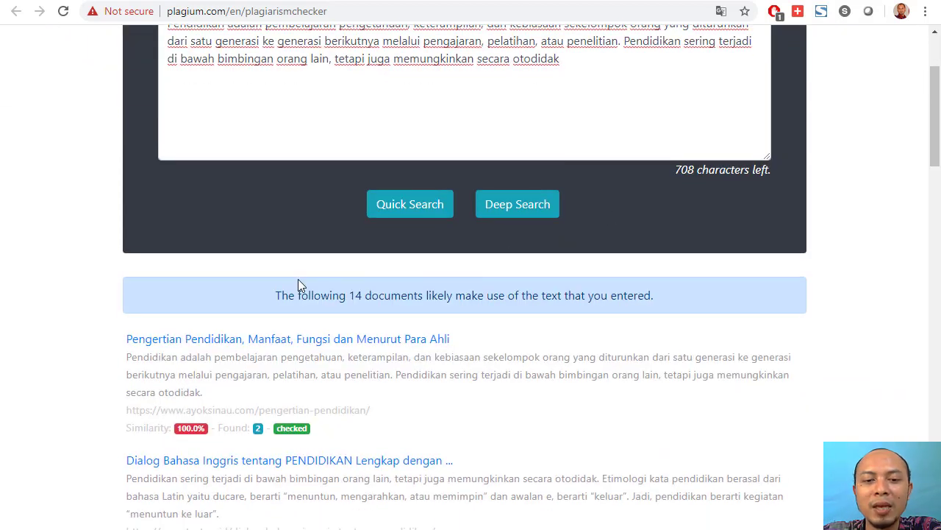
{"action": "left_click_drag", "start_coordinate": [352, 295], "coordinate": [406, 292]}
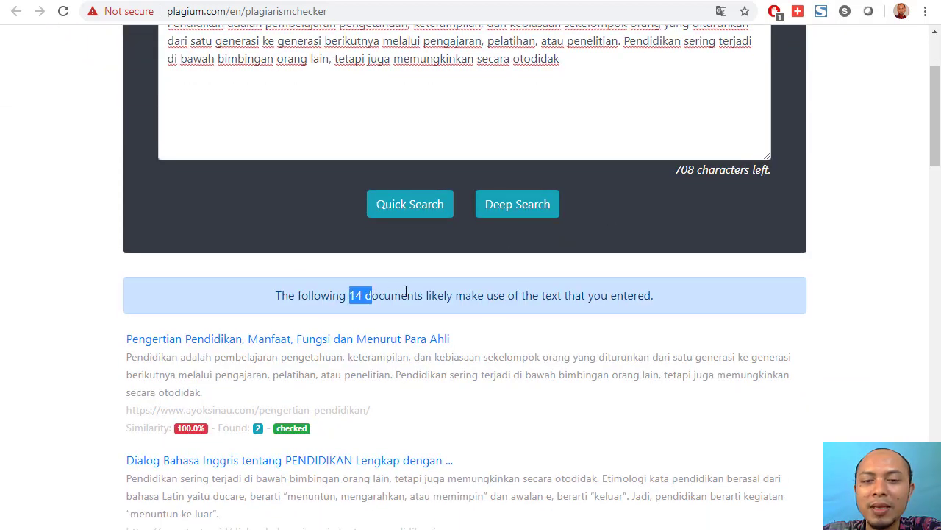
{"action": "key", "text": "ctrl+Tab"}
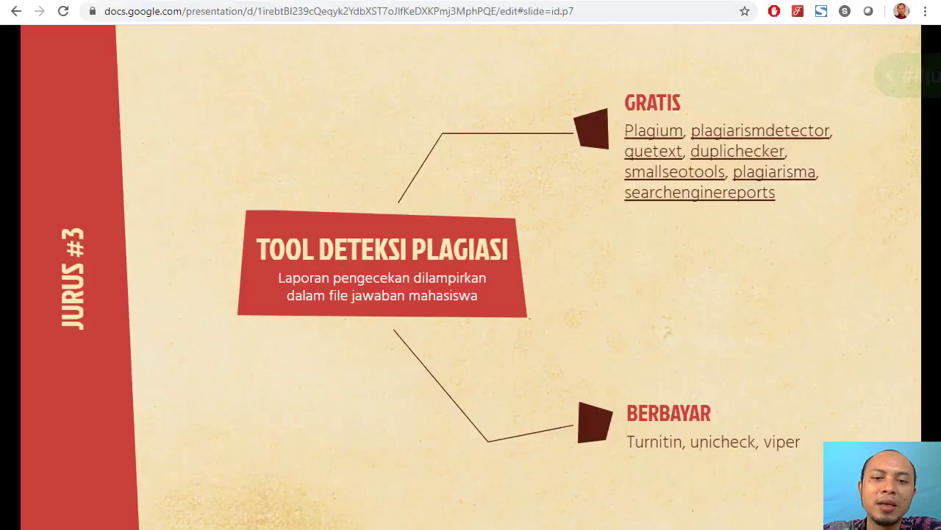